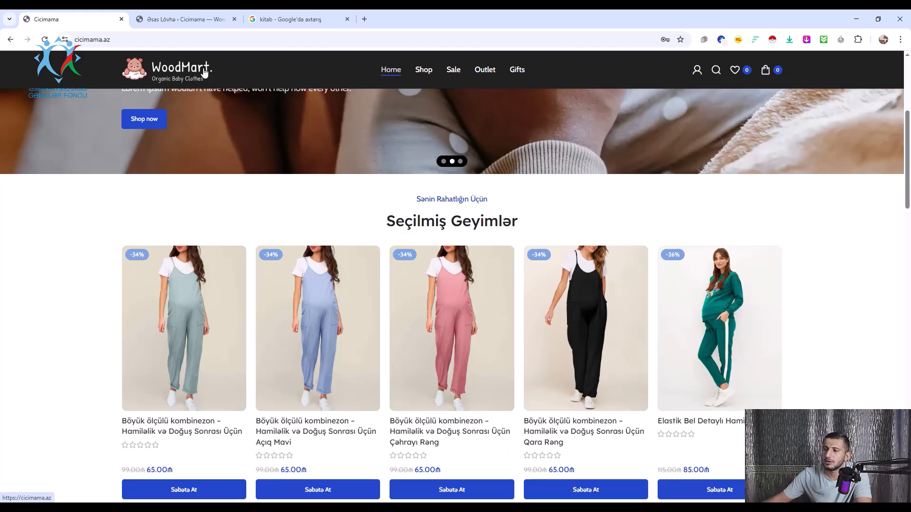
Look through the Google search results for "kitab".
left_click(311, 18)
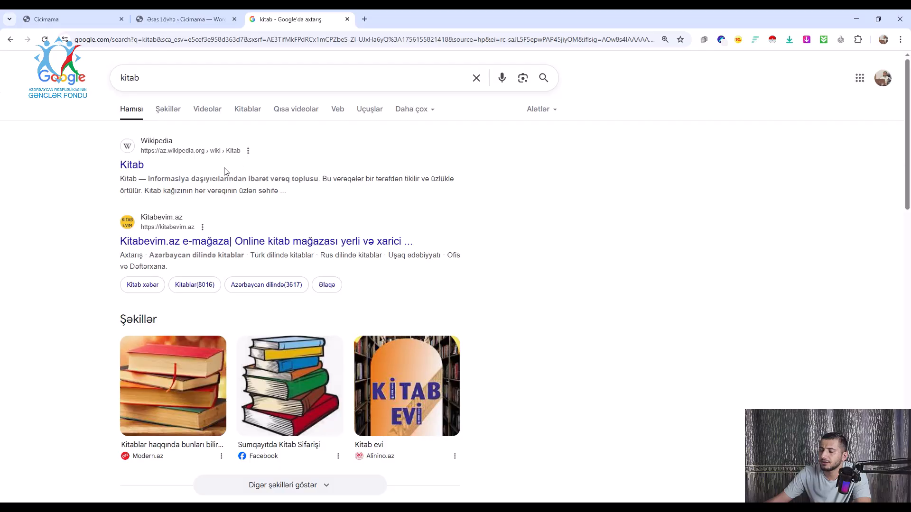
scroll(167, 129, "down", 1)
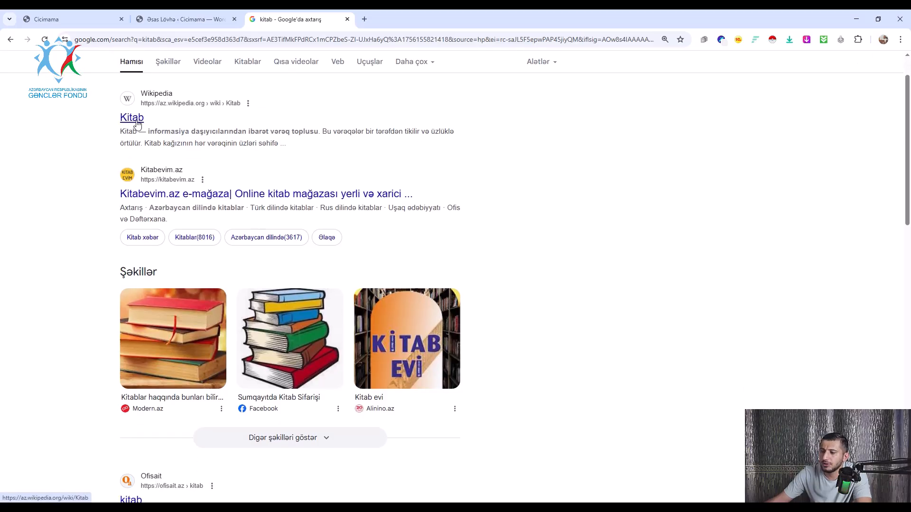
scroll(188, 263, "down", 4)
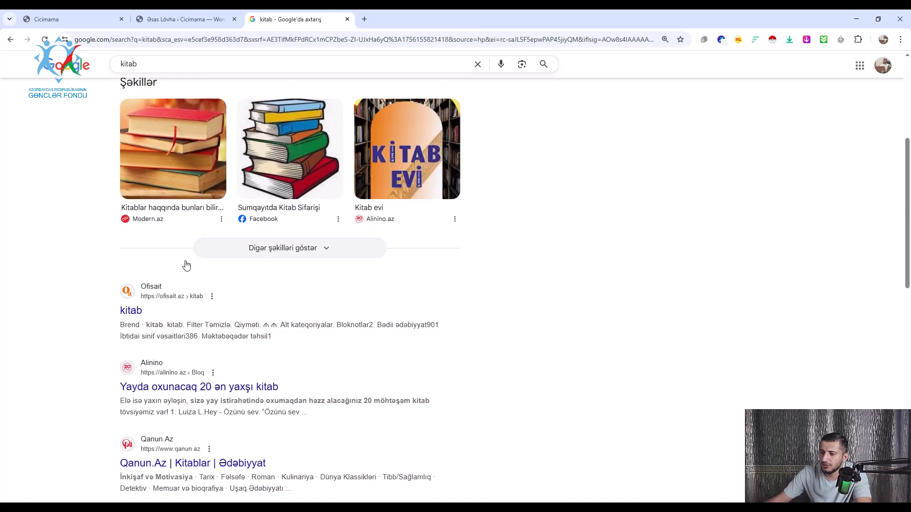
scroll(177, 270, "up", 5)
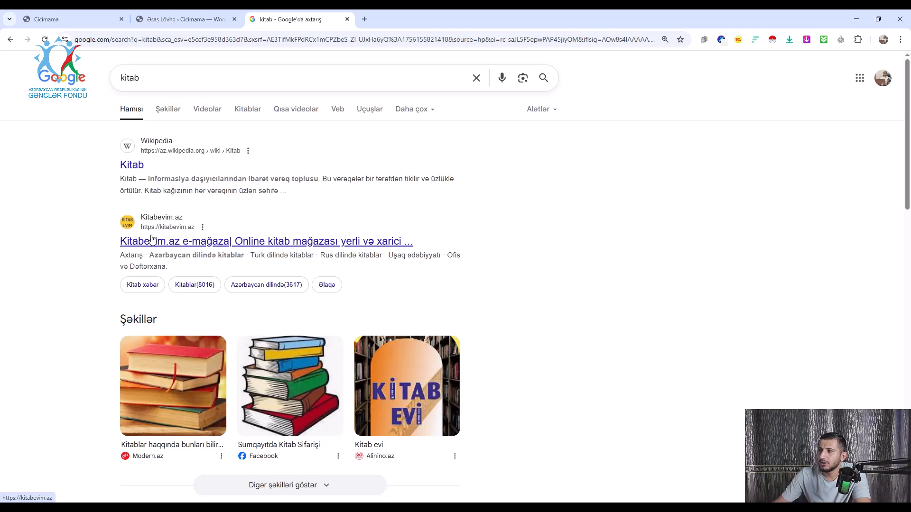
Go to the site's WordPress dashboard and open the page for adding a new plugin.
left_click(203, 13)
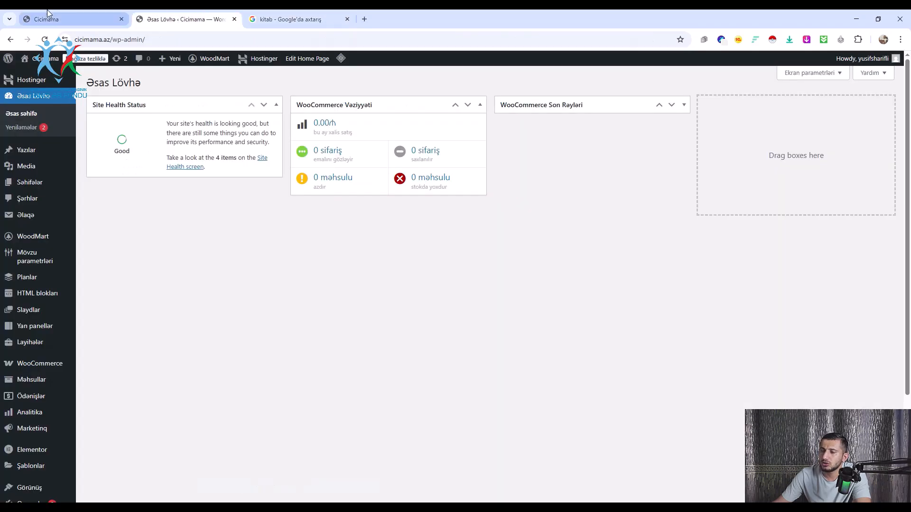
left_click(78, 14)
left_click(185, 19)
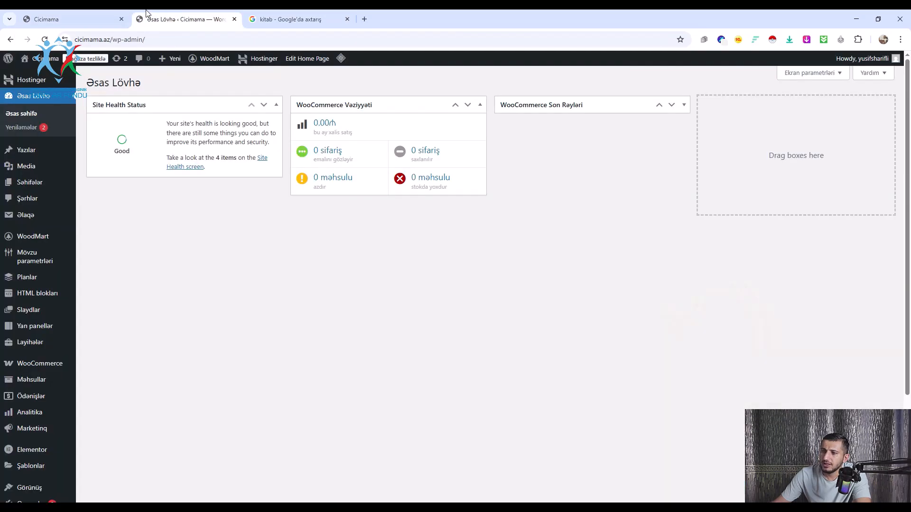
scroll(29, 294, "down", 2)
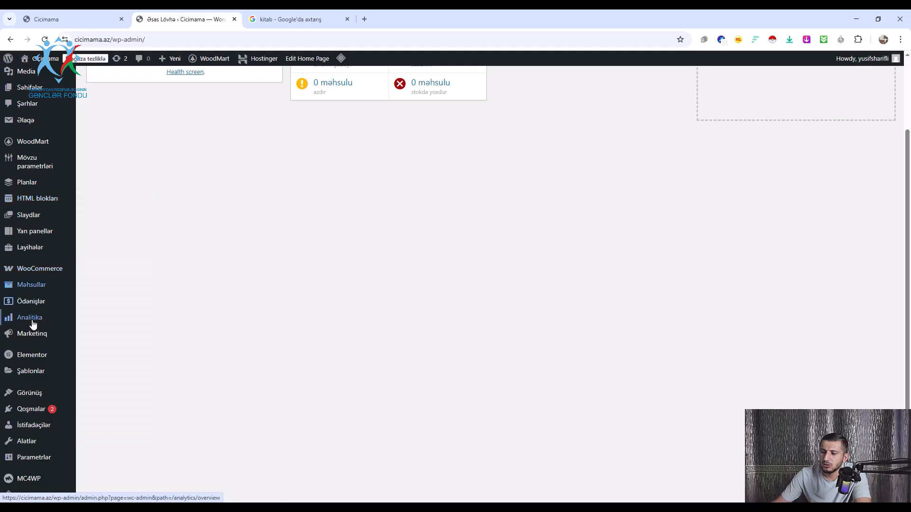
mouse_move(28, 323)
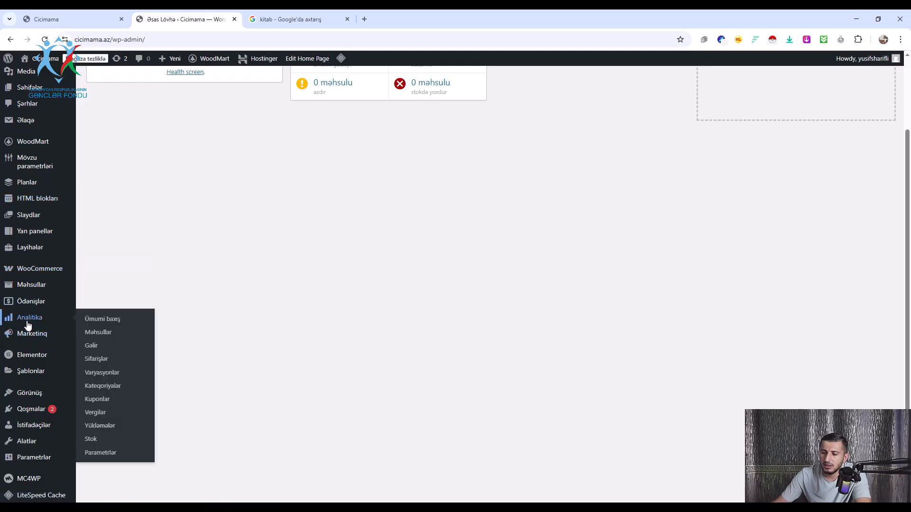
scroll(27, 325, "down", 1)
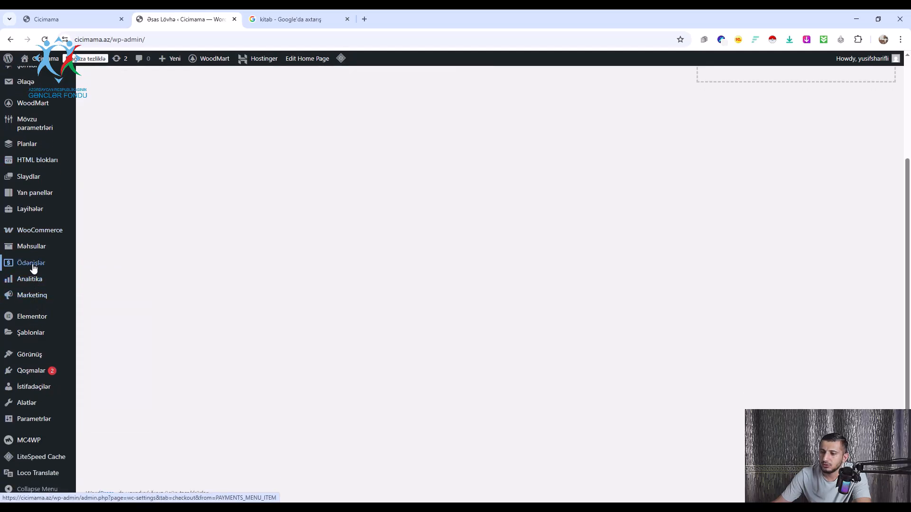
mouse_move(22, 371)
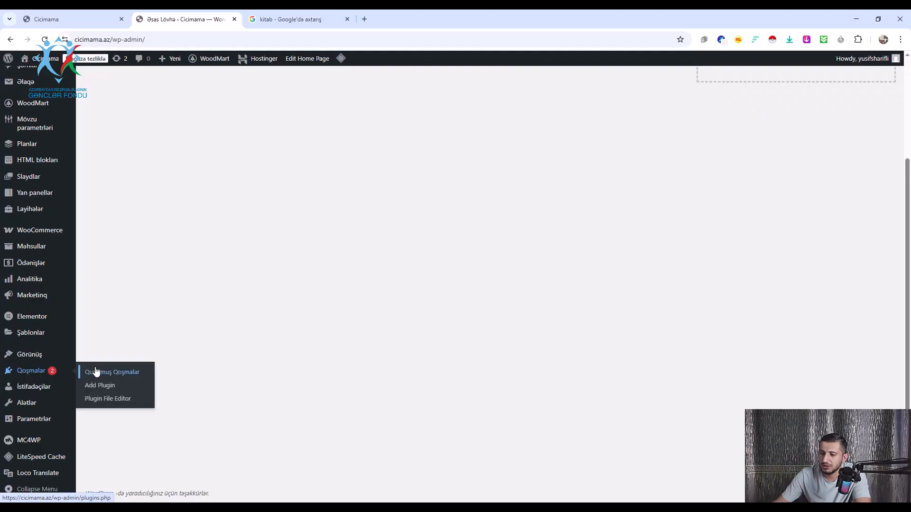
left_click(97, 384)
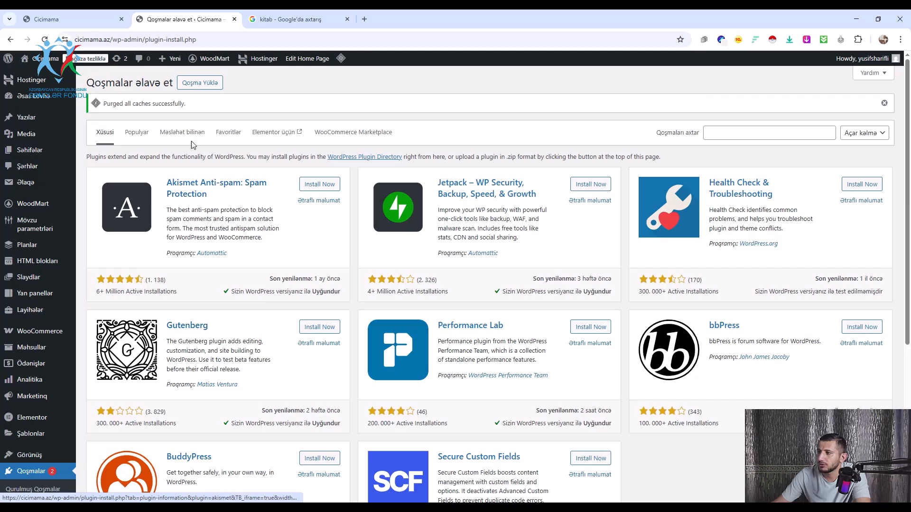
Search the WordPress plugin directory for "google kit".
left_click(199, 82)
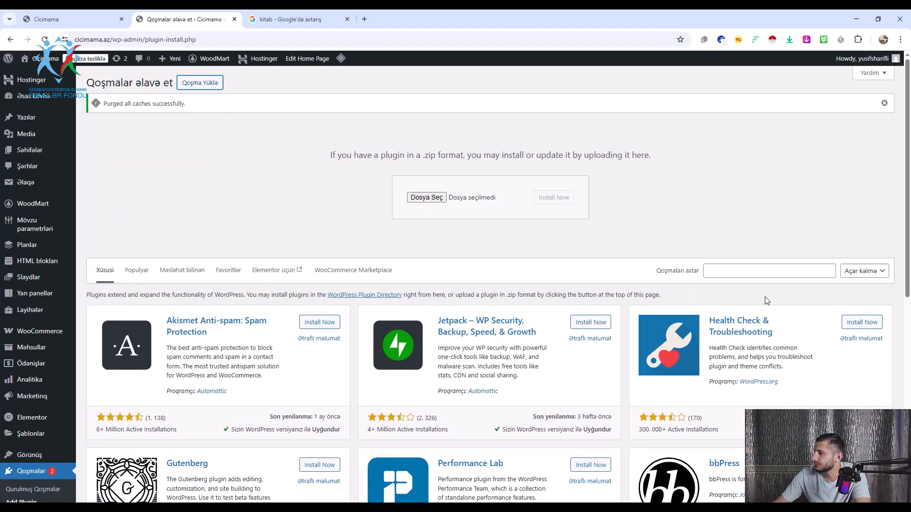
left_click(743, 269)
type("g")
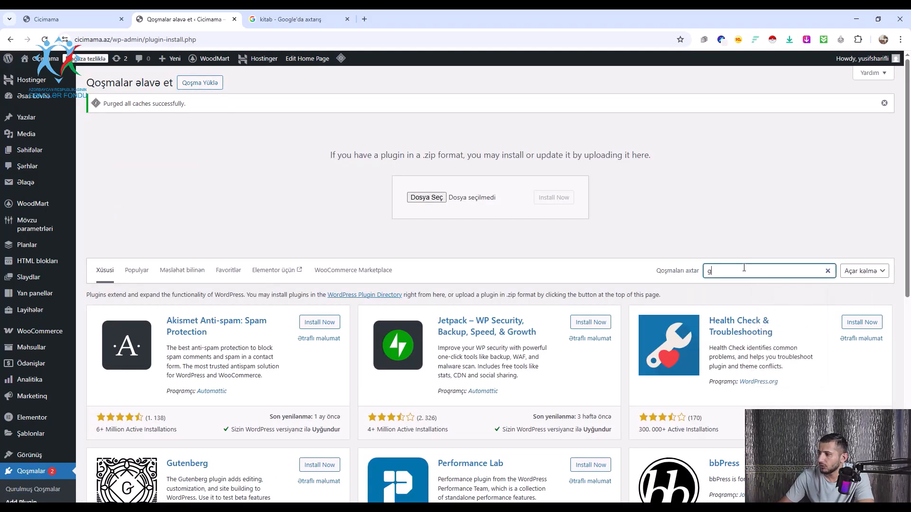
type("oogle")
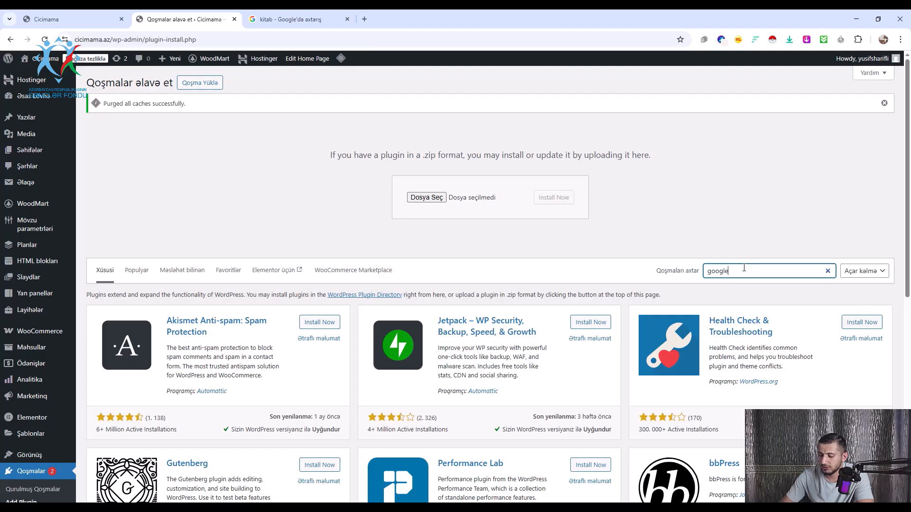
type(" kit")
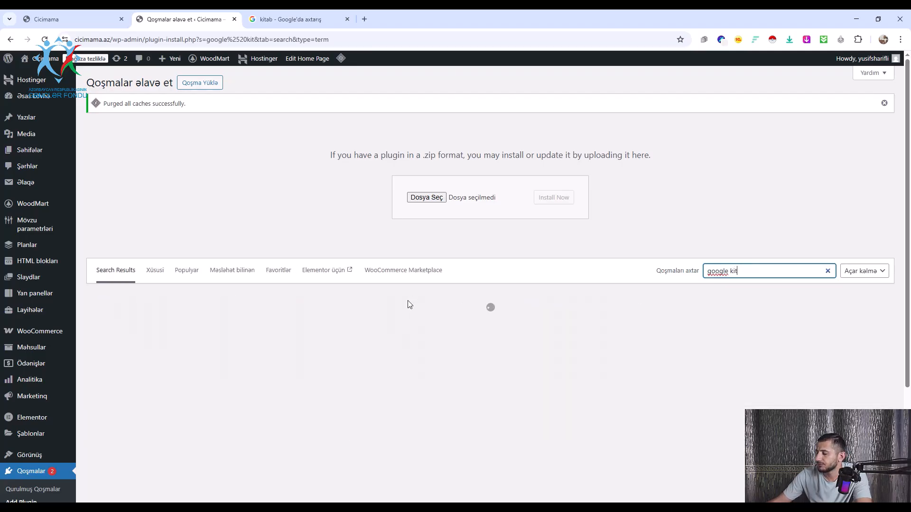
Install and activate the "Site Kit by Google – Analytics, Search Console, AdSense, Speed" plugin.
scroll(408, 299, "down", 4)
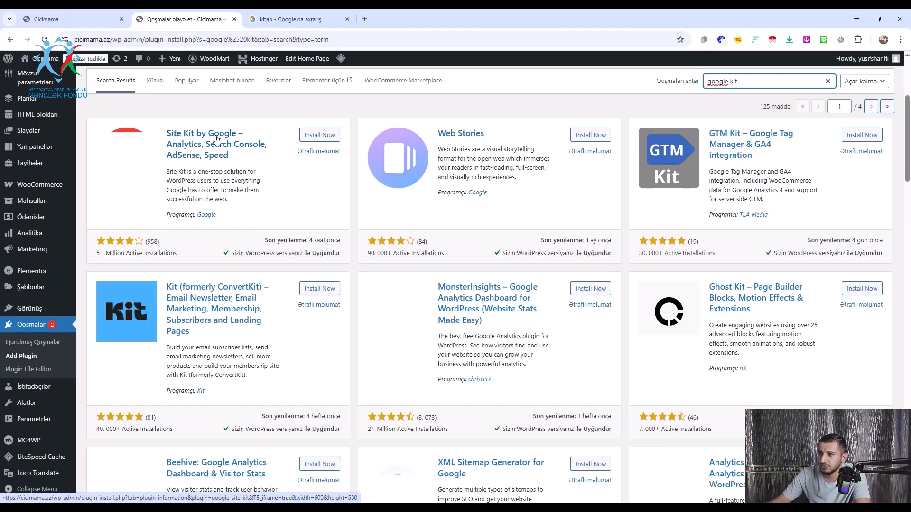
left_click(324, 138)
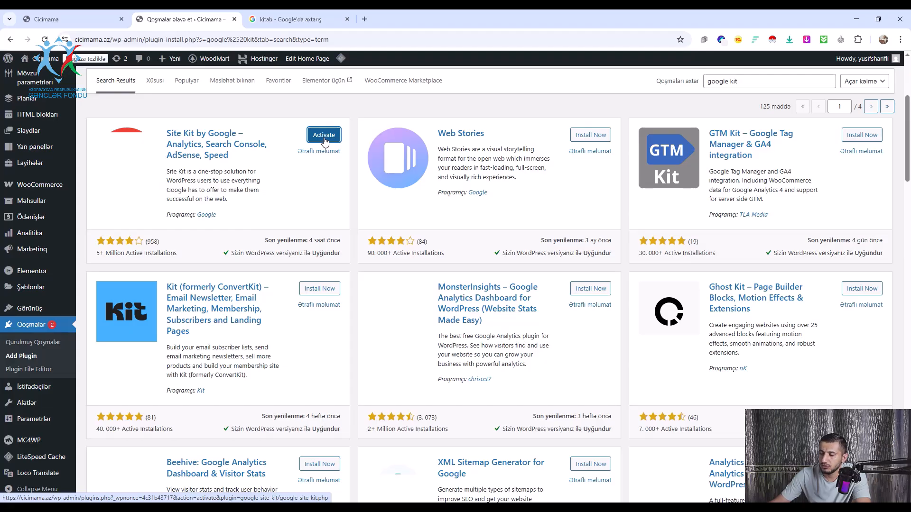
left_click(324, 136)
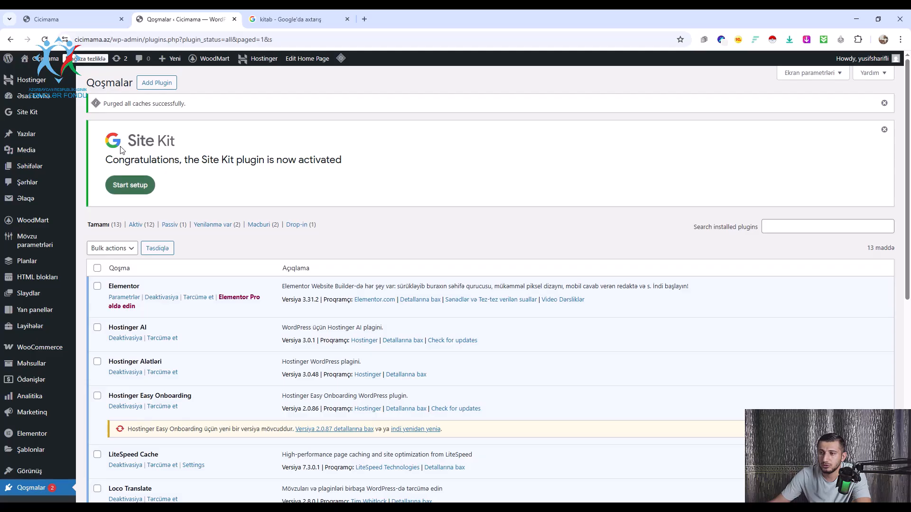
Start the Site Kit setup with the Google Analytics connection included and proceed to Google sign-in.
left_click(134, 186)
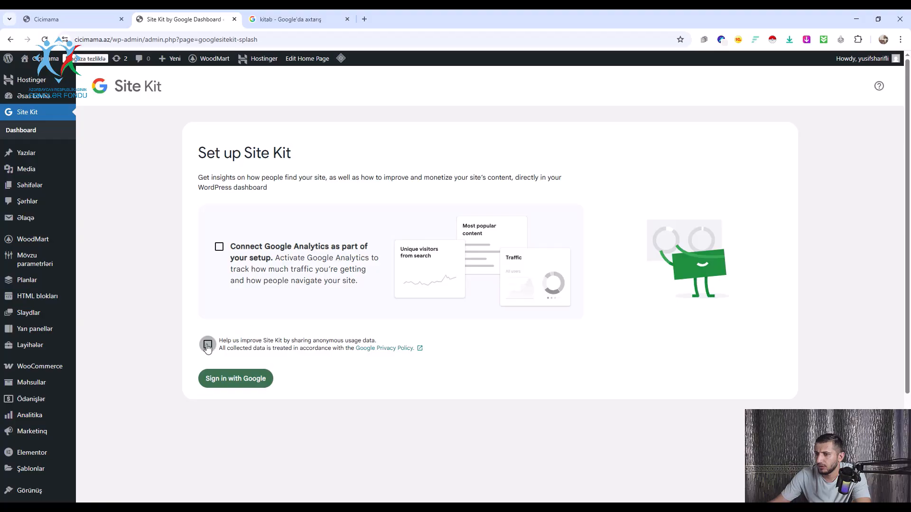
left_click(218, 247)
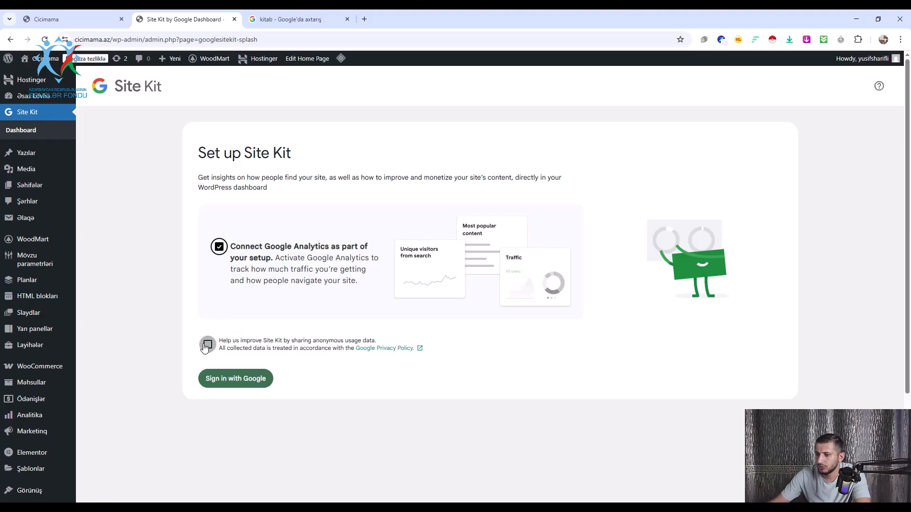
left_click(230, 382)
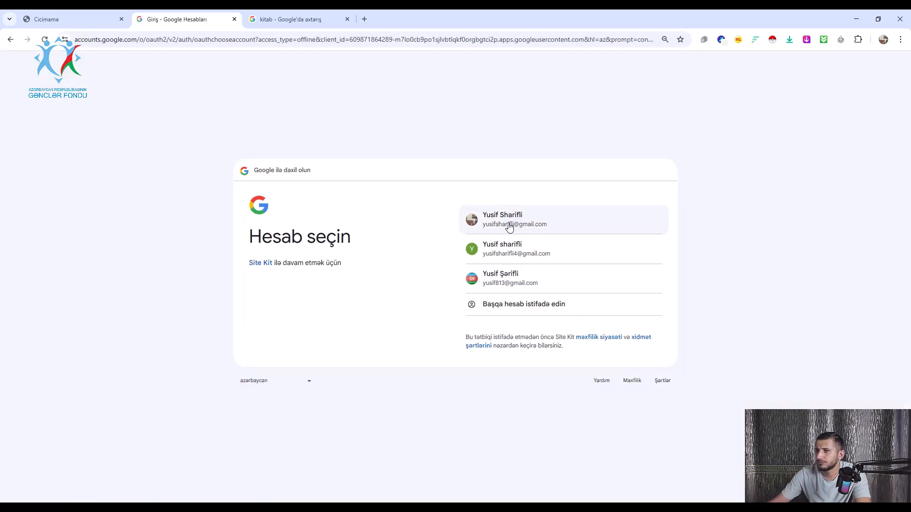
Choose the site owner's Google account and approve Site Kit's sign-in and access requests.
left_click(506, 224)
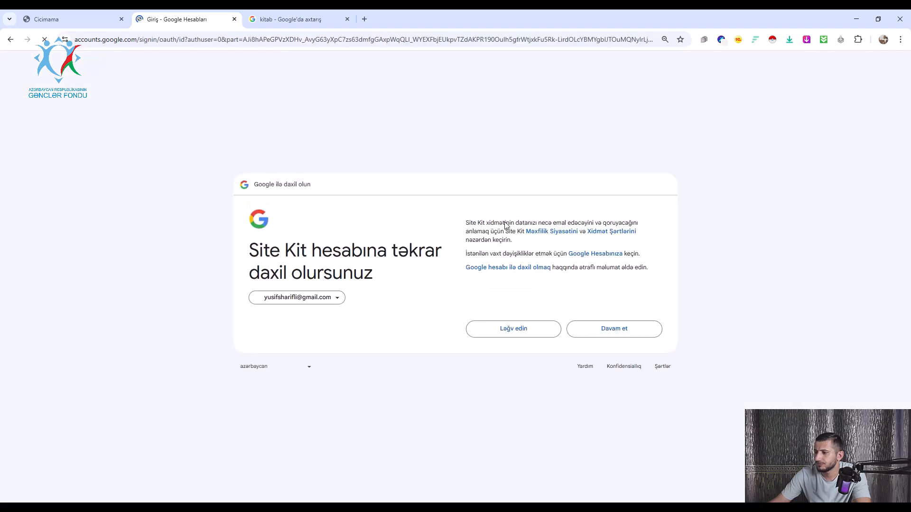
left_click(612, 334)
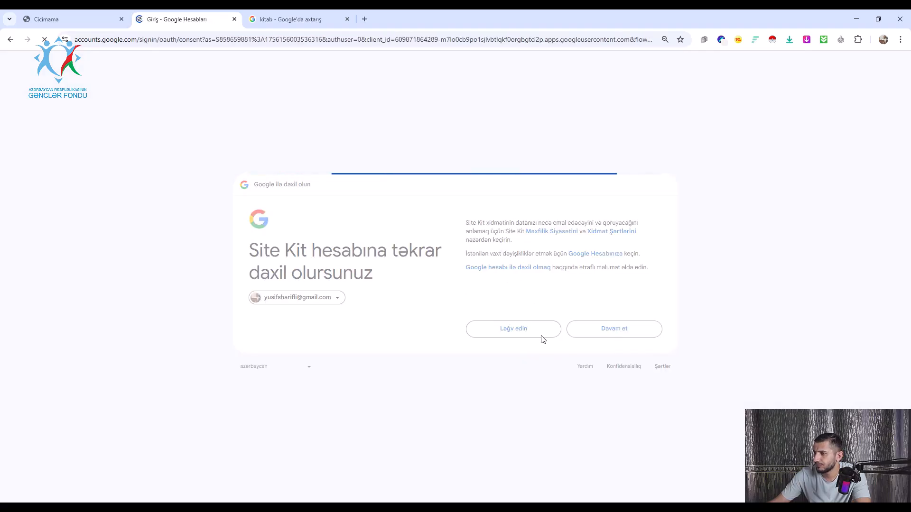
left_click(601, 352)
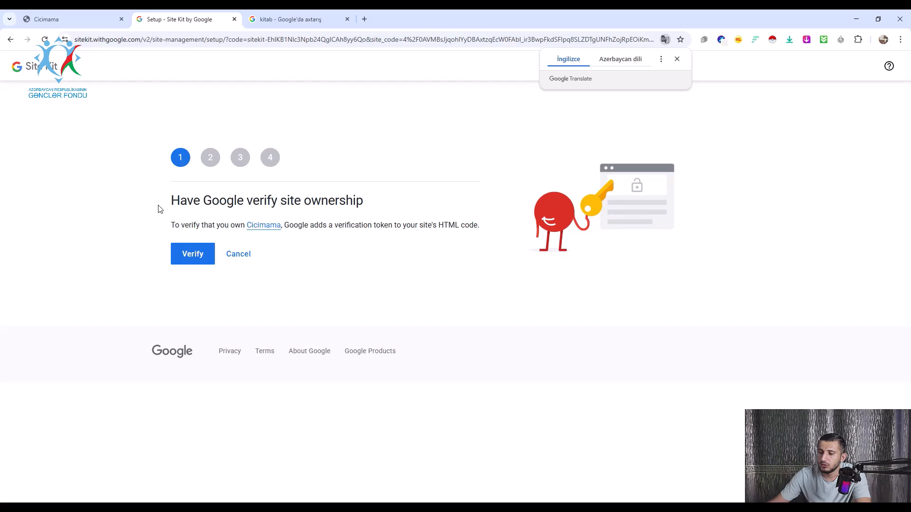
Verify ownership of the Cicimama site with Google and continue to the Google Analytics setup in Site Kit.
left_click(187, 260)
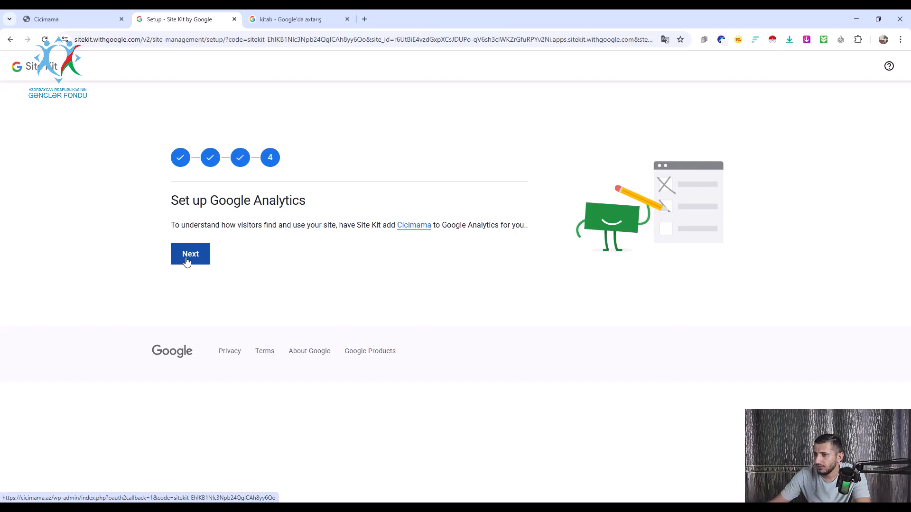
left_click(186, 262)
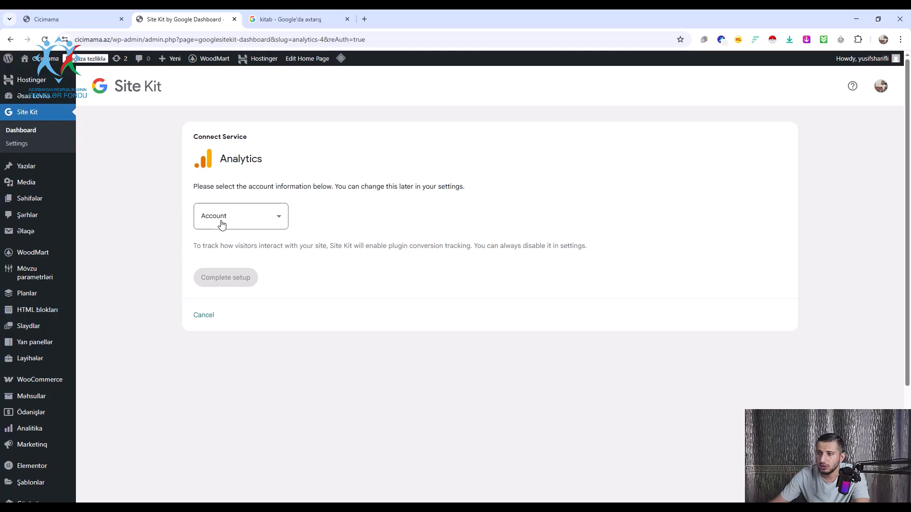
Search Google for "Analytics" and open Google Analytics through its Marketing Platform page.
left_click_drag(262, 159, 221, 161)
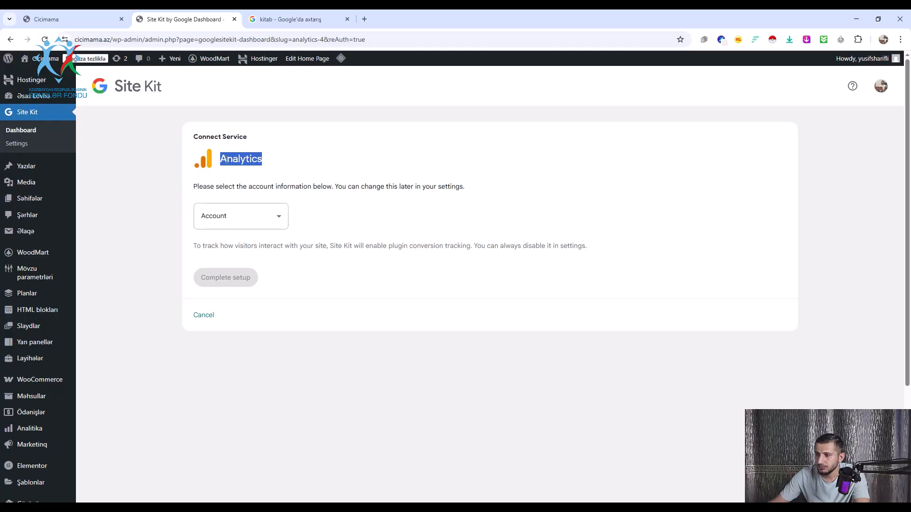
right_click(229, 164)
left_click(281, 201)
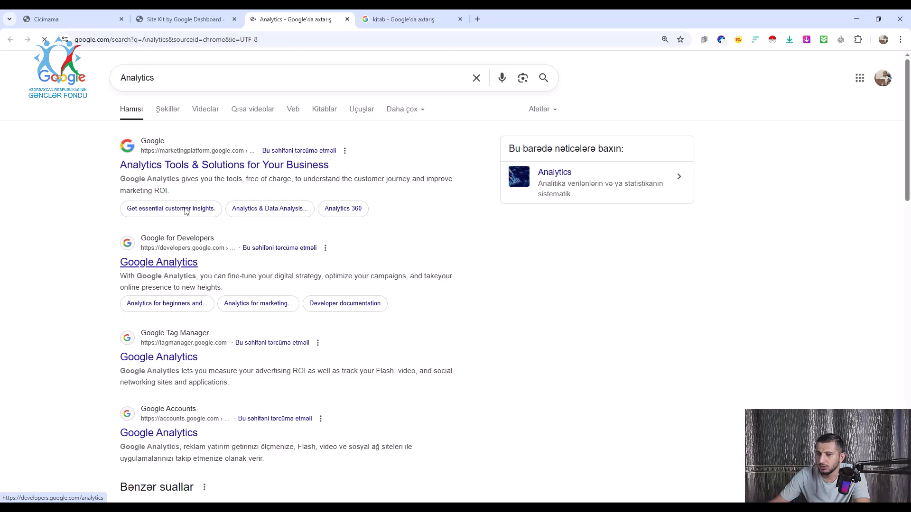
left_click(198, 165)
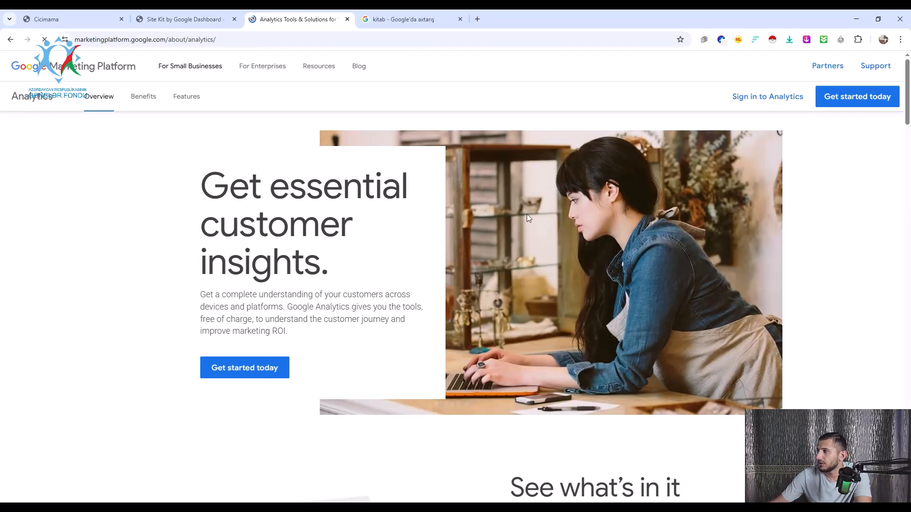
left_click(683, 60)
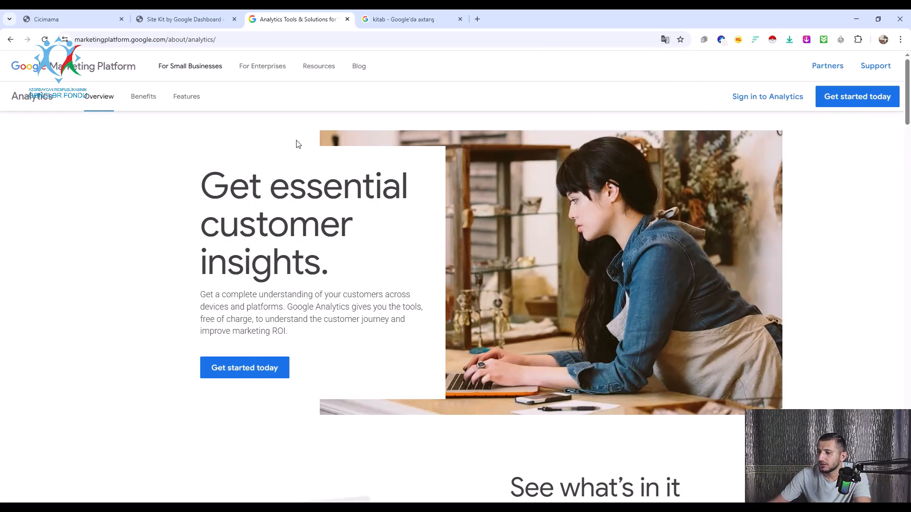
left_click(833, 101)
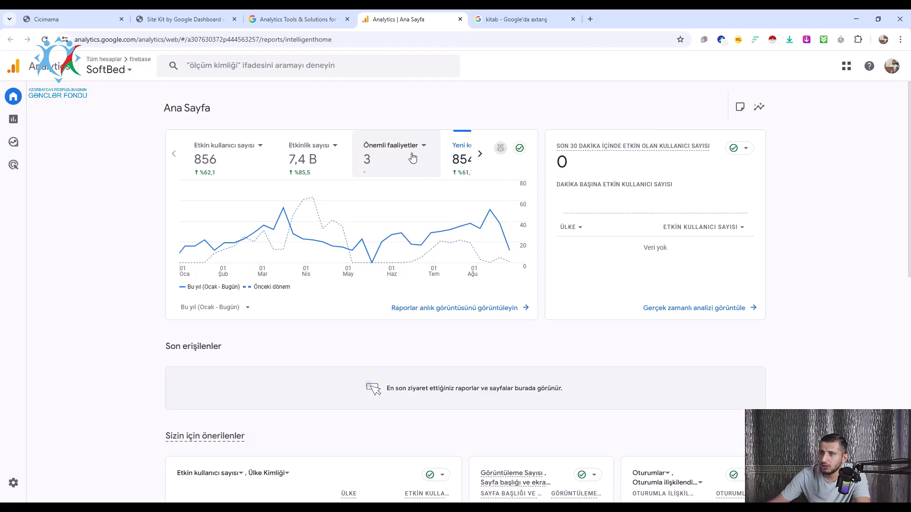
Review the account options in Site Kit's Analytics connection and compare them with the account list in Google Analytics.
left_click(198, 14)
left_click(206, 214)
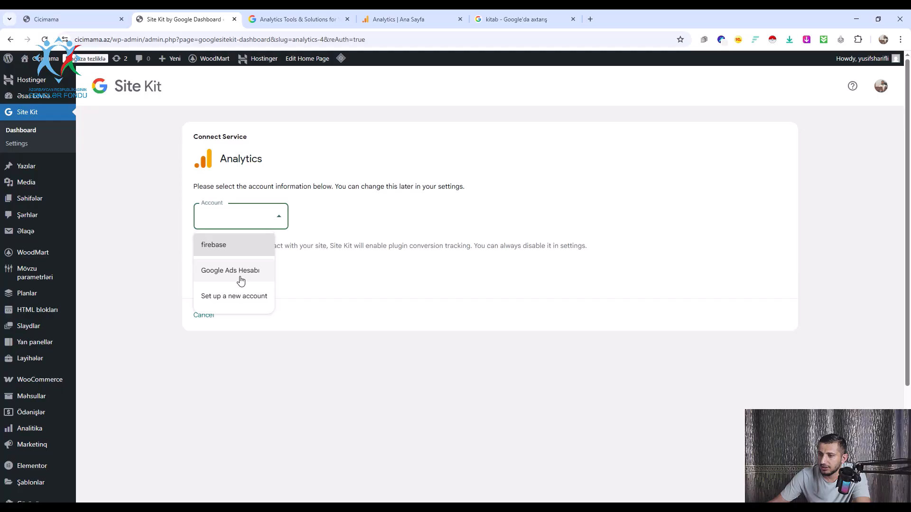
left_click(351, 221)
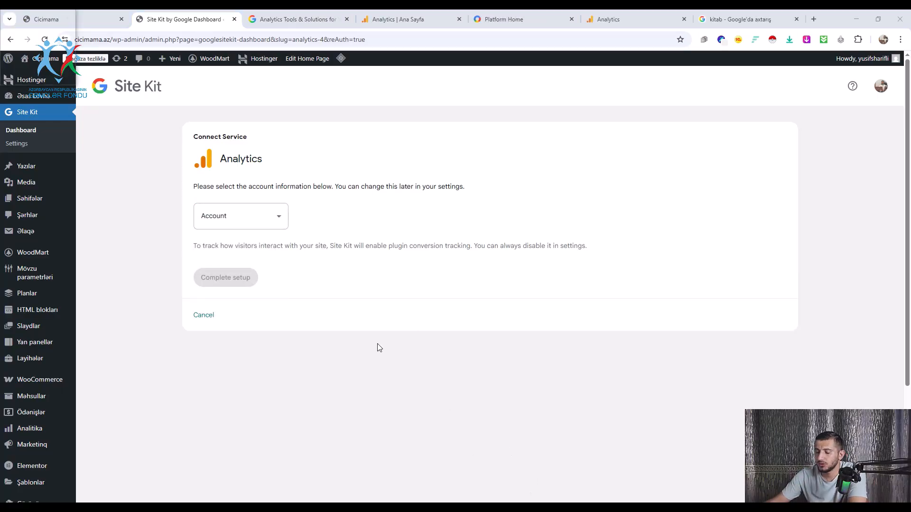
left_click(267, 222)
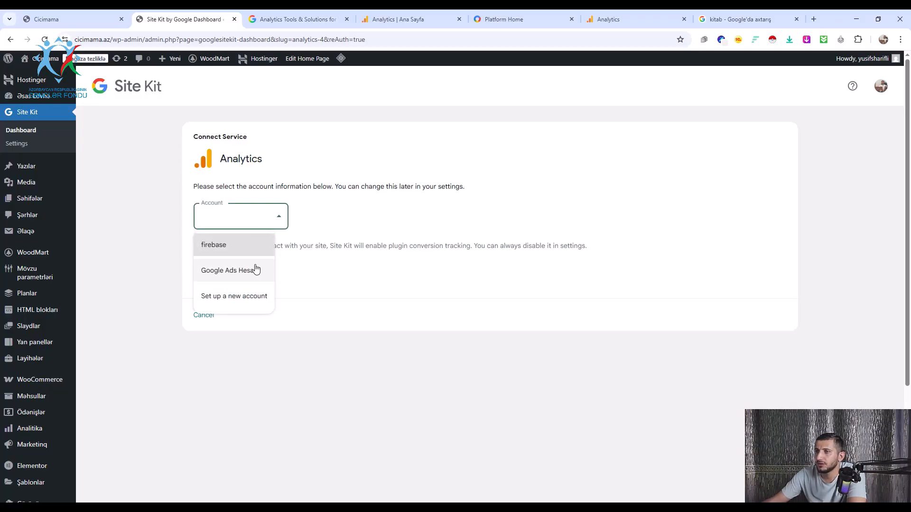
left_click(409, 10)
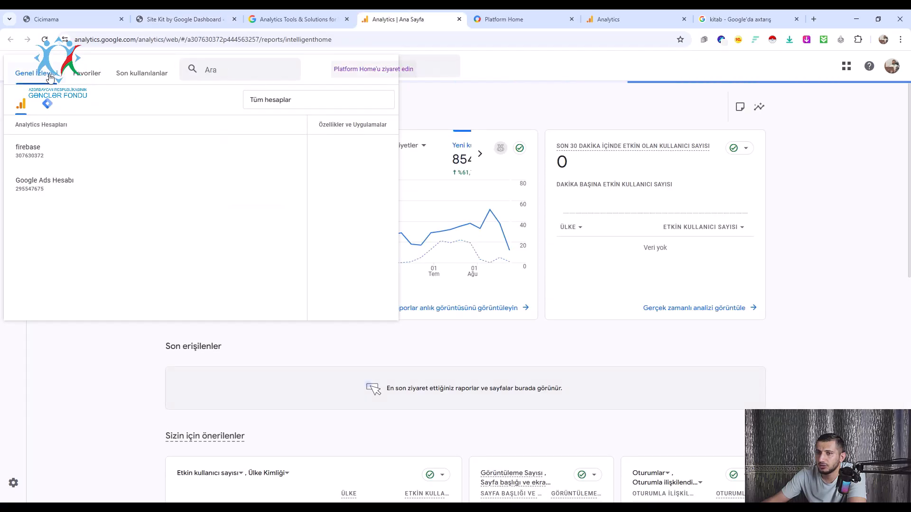
Examine the SoftBed property's home overview, including the user metrics and suggested country, page and session reports.
left_click(485, 95)
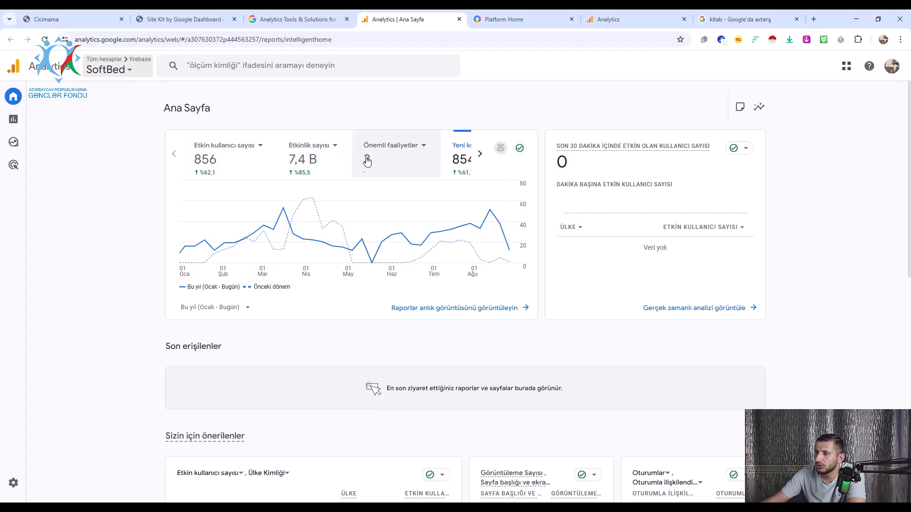
left_click(481, 155)
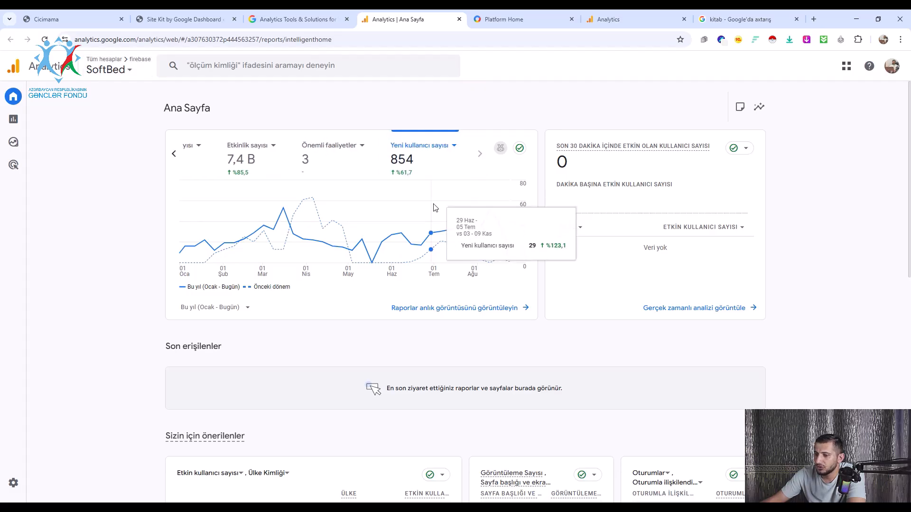
scroll(498, 227, "down", 1)
scroll(650, 172, "down", 4)
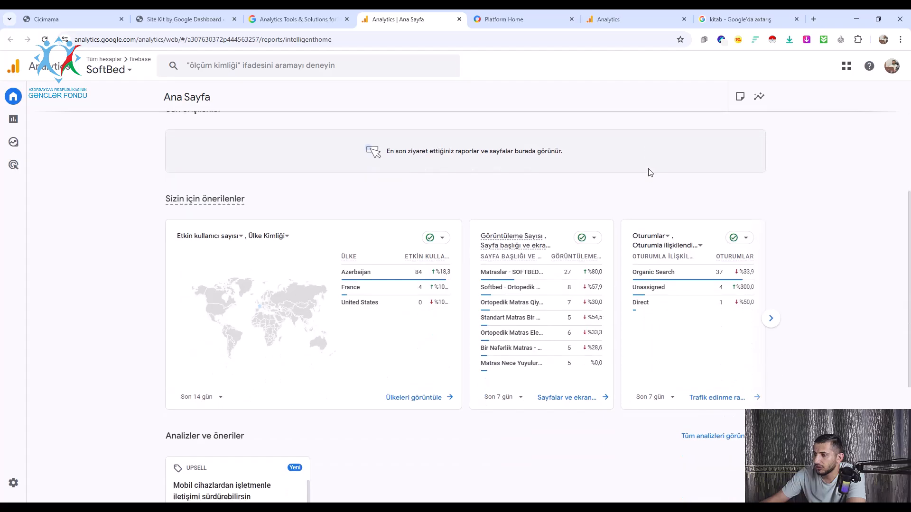
mouse_move(568, 271)
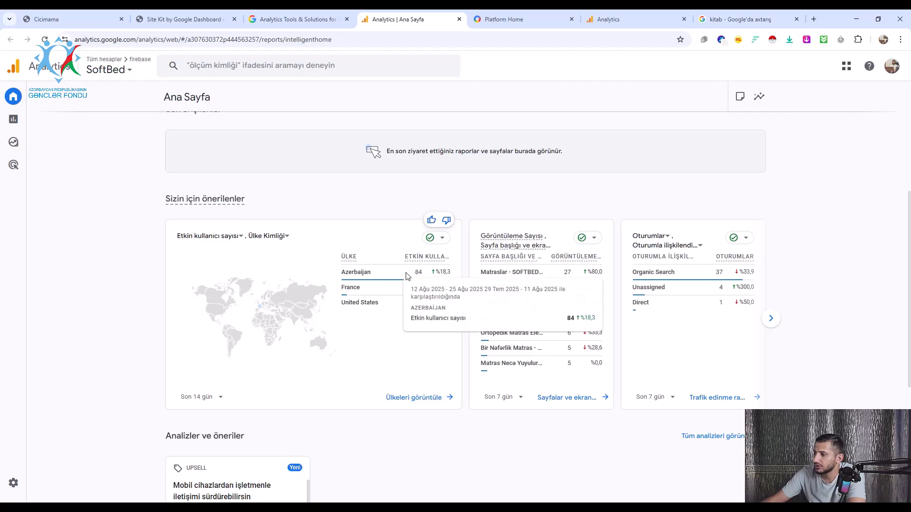
mouse_move(686, 280)
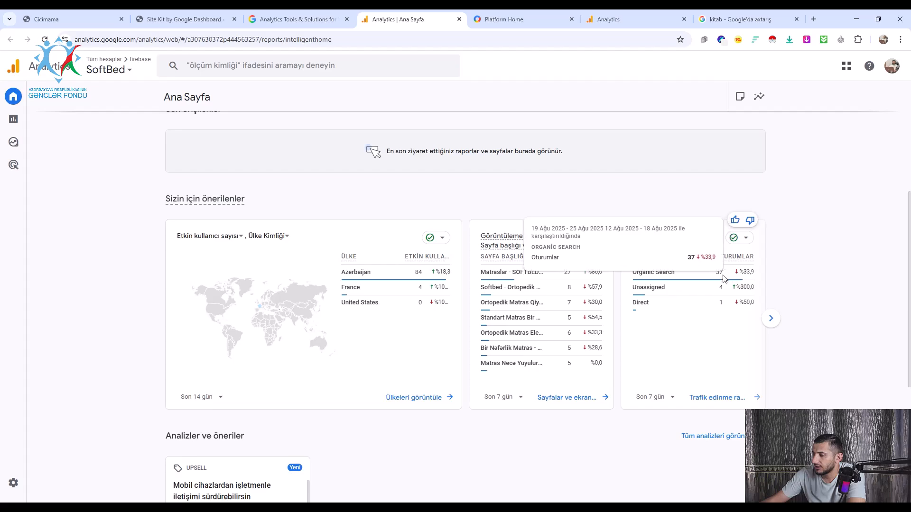
scroll(454, 300, "down", 4)
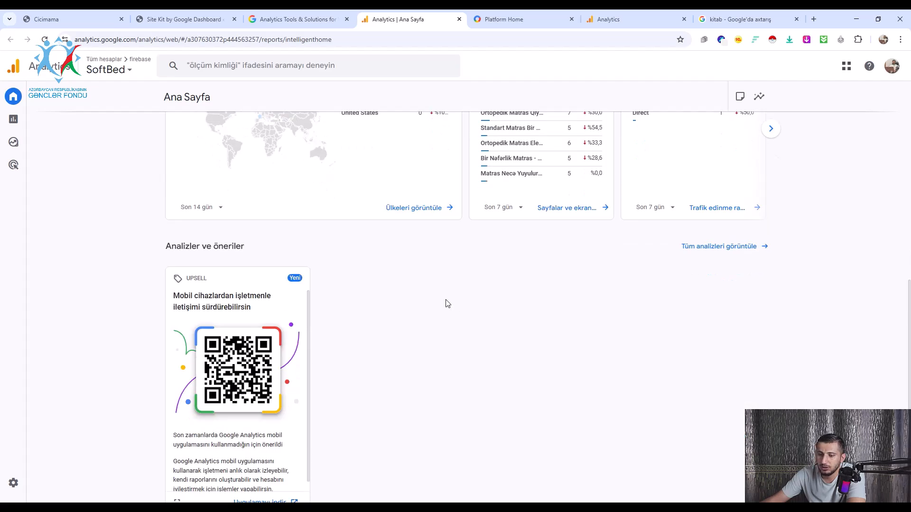
Open the Analytics admin settings and start creating a new account.
mouse_move(1, 339)
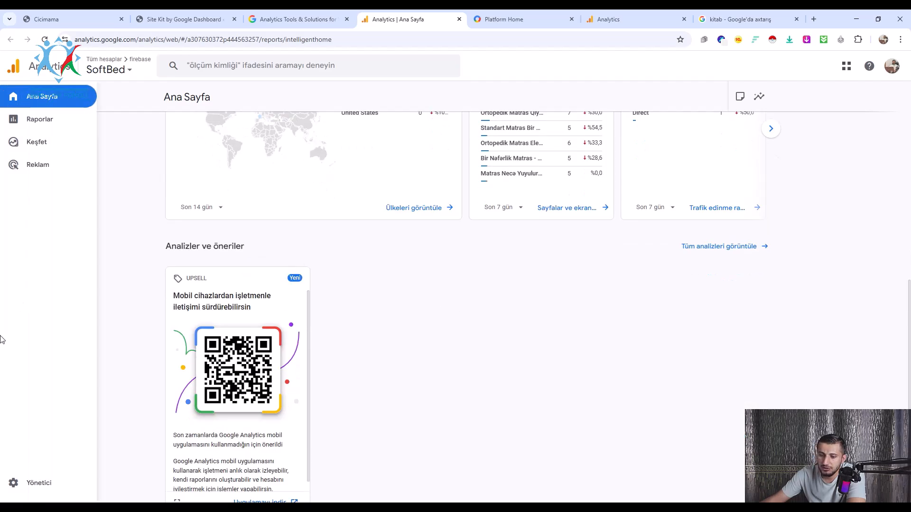
left_click(10, 484)
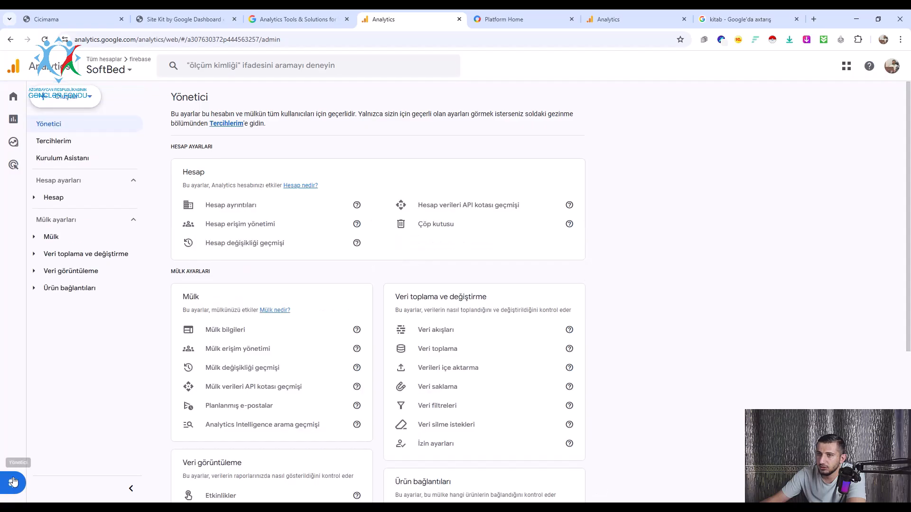
left_click(66, 97)
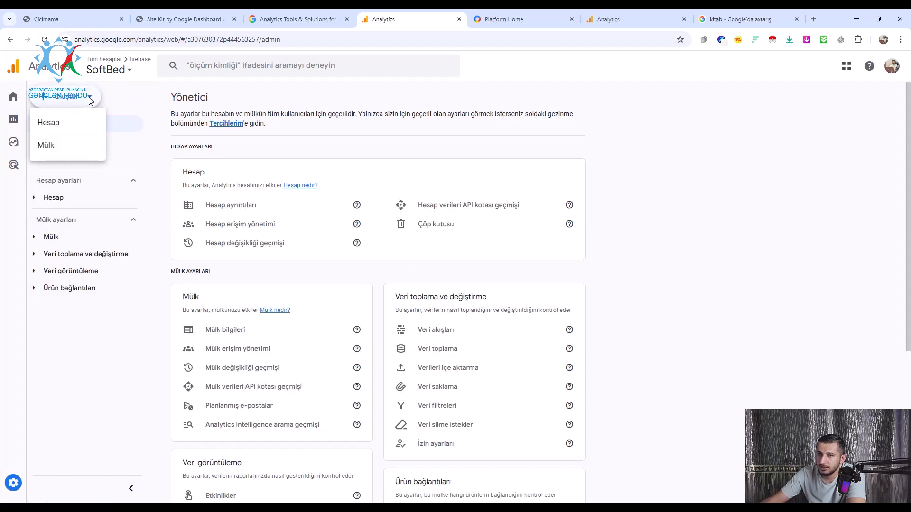
left_click(59, 130)
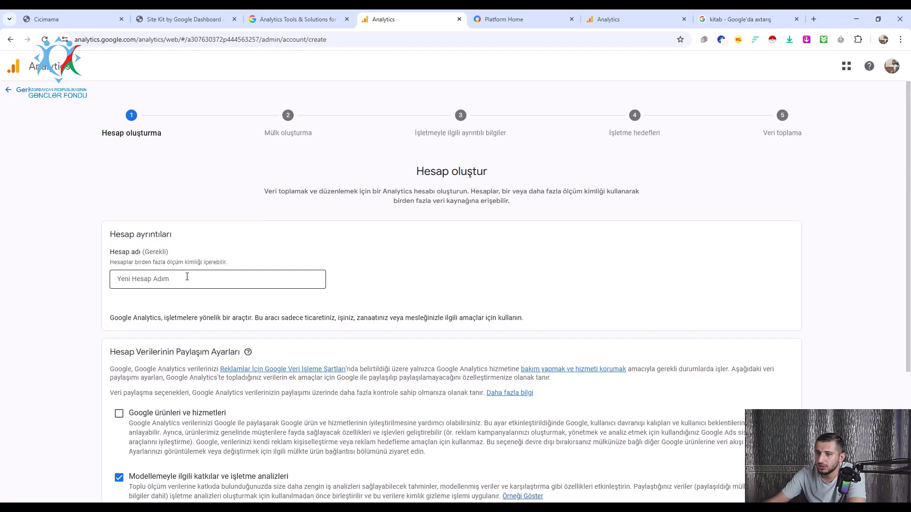
Name the new account Cicimama, keep the default data-sharing settings, and continue to property creation.
left_click(187, 276)
scroll(175, 237, "down", 3)
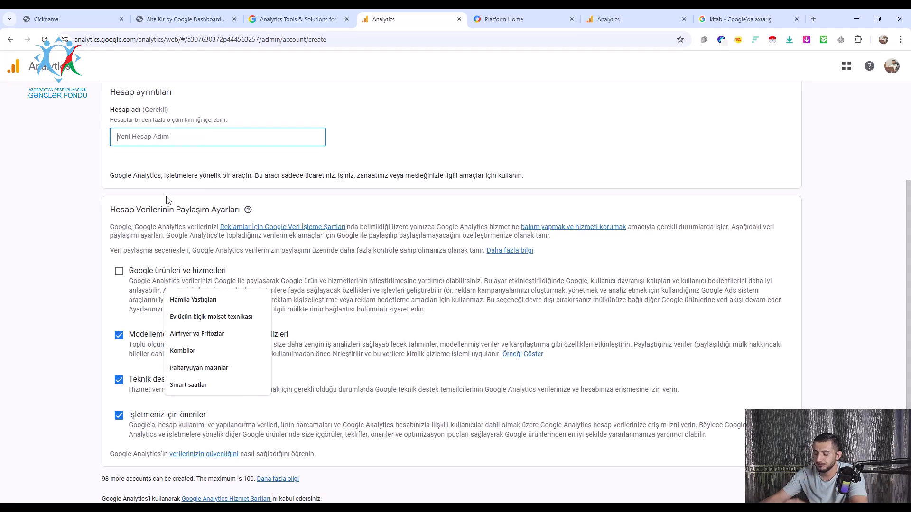
type("cic")
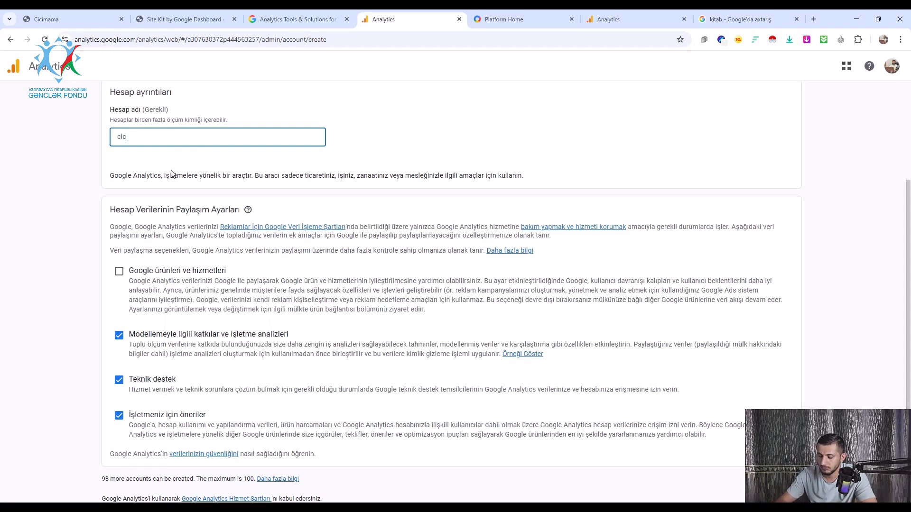
type("imama")
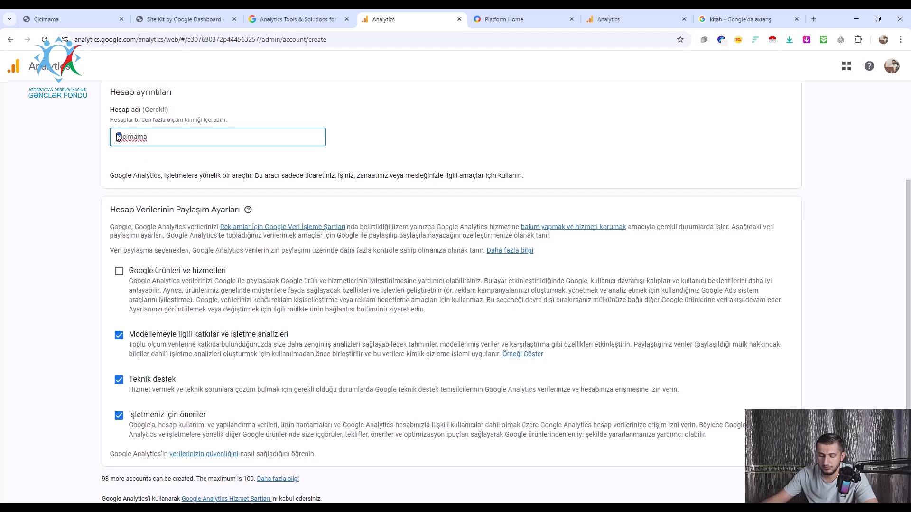
type("C")
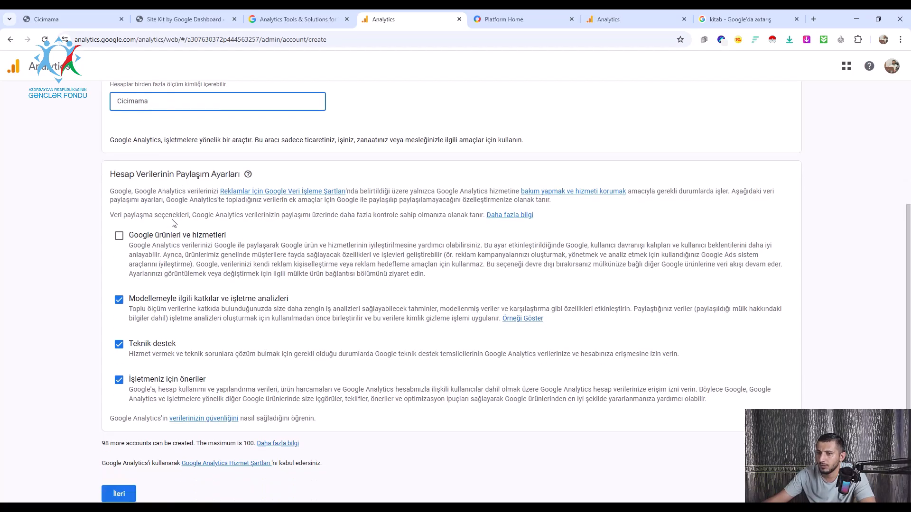
scroll(123, 232, "down", 1)
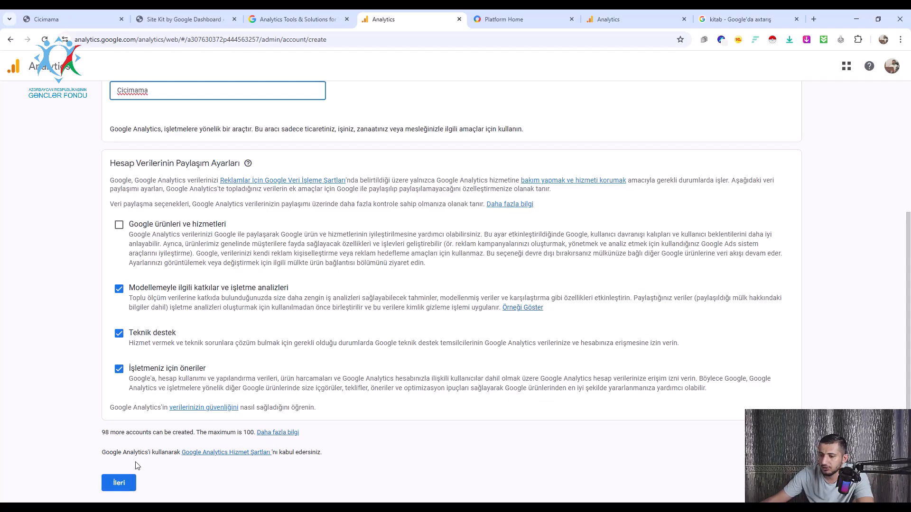
left_click(118, 483)
Name the property Cicimama and set its reporting time zone to Azerbaycan, GMT+04:00.
left_click(376, 277)
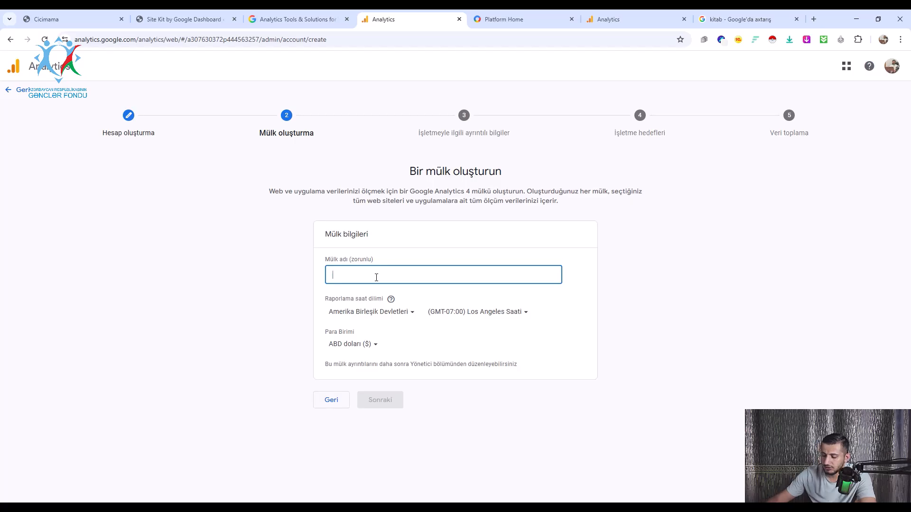
type("Cici")
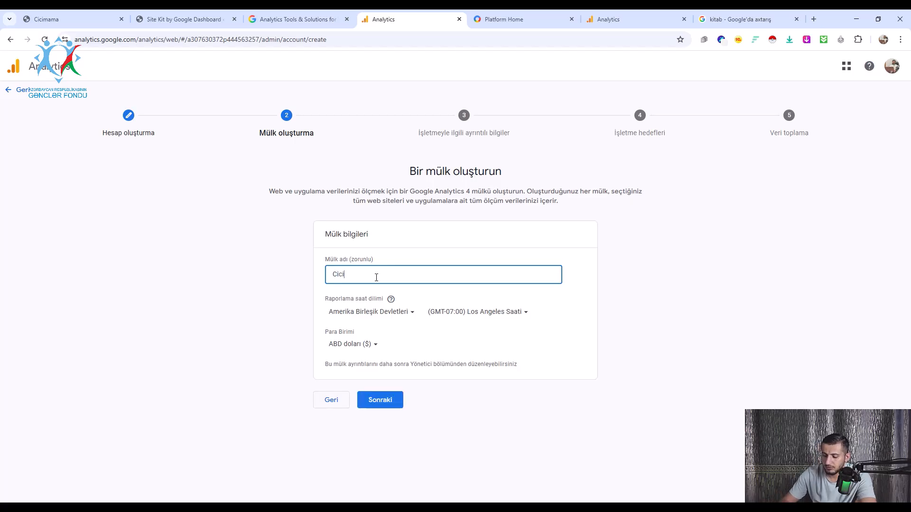
type("mama")
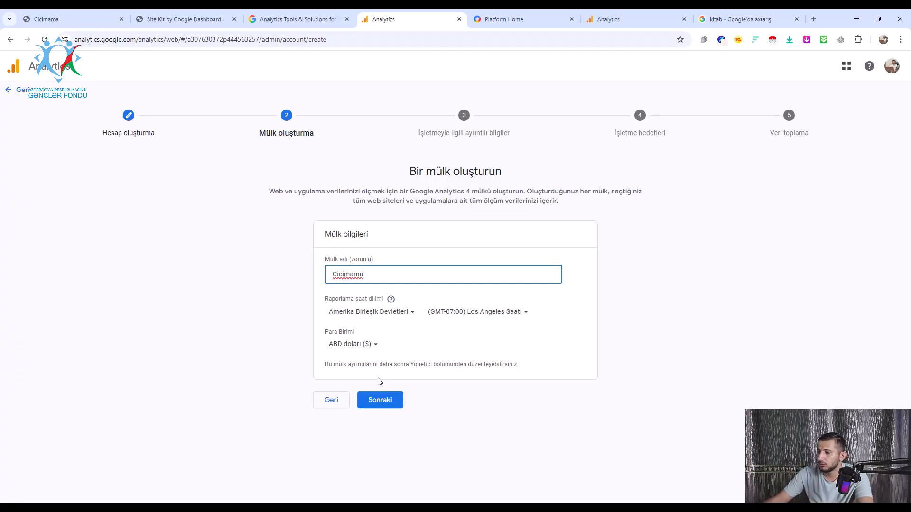
left_click(377, 315)
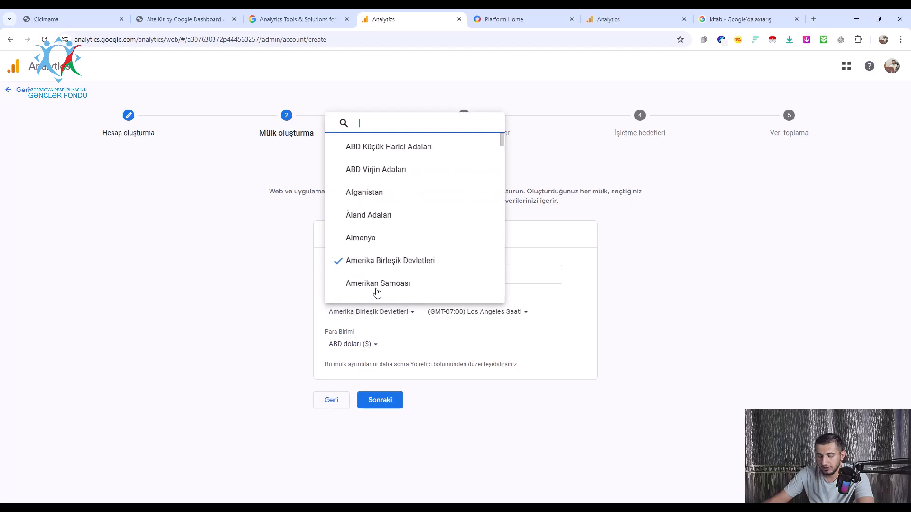
type("azer")
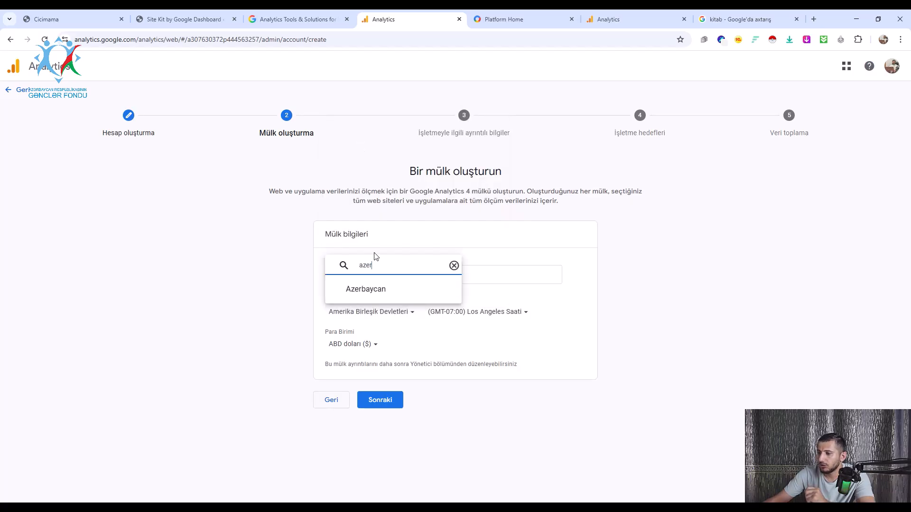
left_click(373, 288)
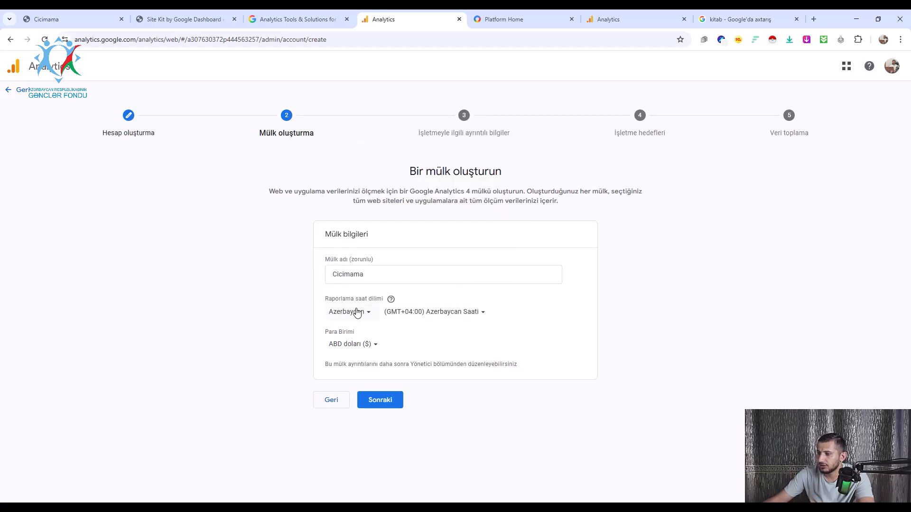
left_click(423, 313)
left_click(567, 307)
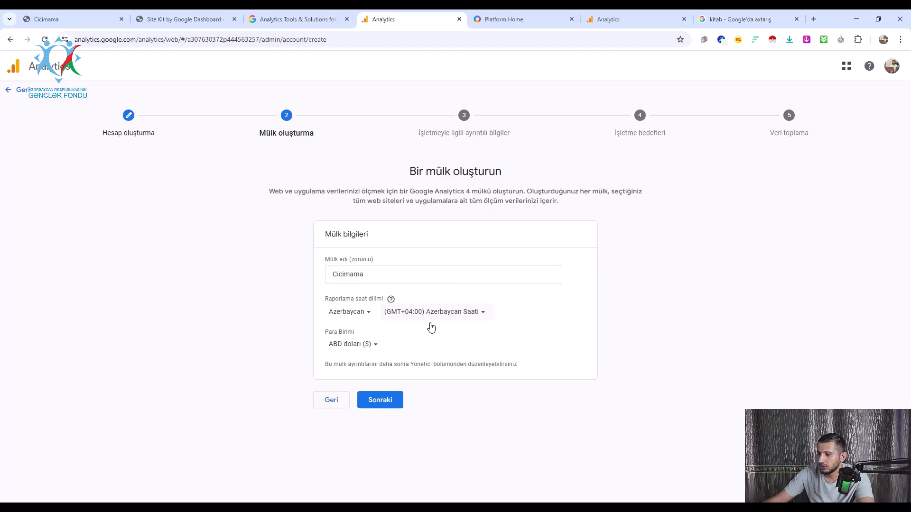
Set the property's currency to Azerbaycan manatı and continue to the business details.
left_click(341, 348)
left_click(426, 274)
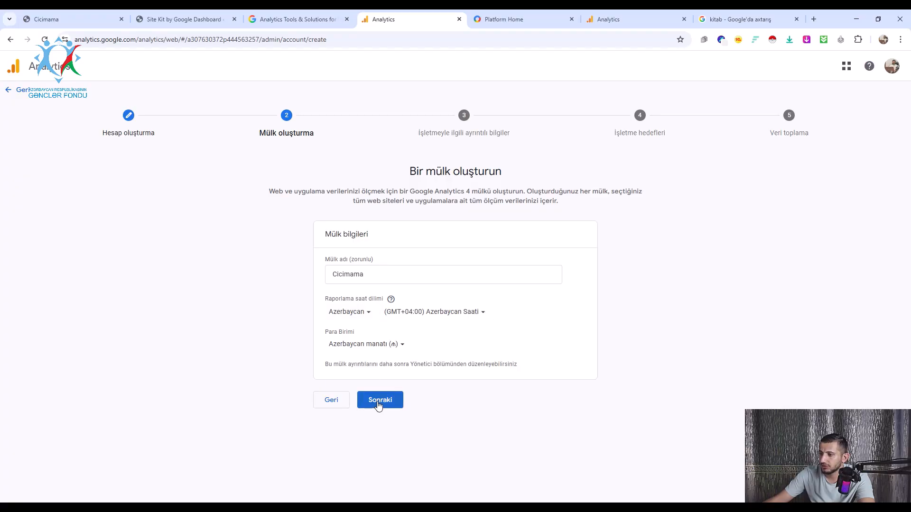
left_click(377, 407)
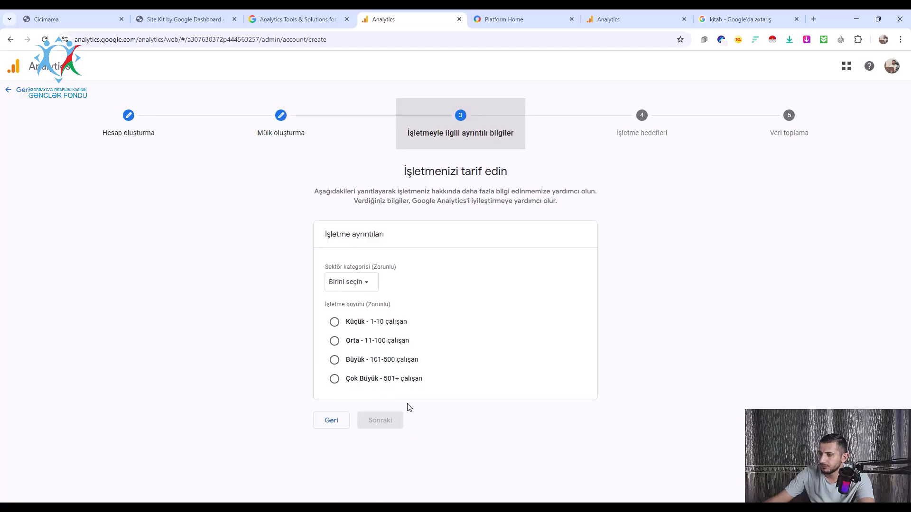
Set the industry category to Alışveriş and the business size to Küçük (1-10 employees), and continue to the business goals.
left_click(351, 289)
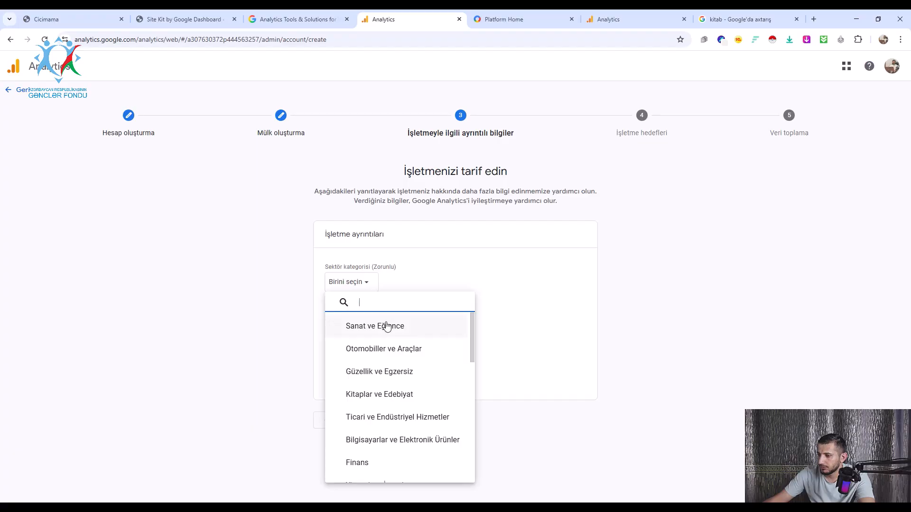
scroll(383, 360, "down", 5)
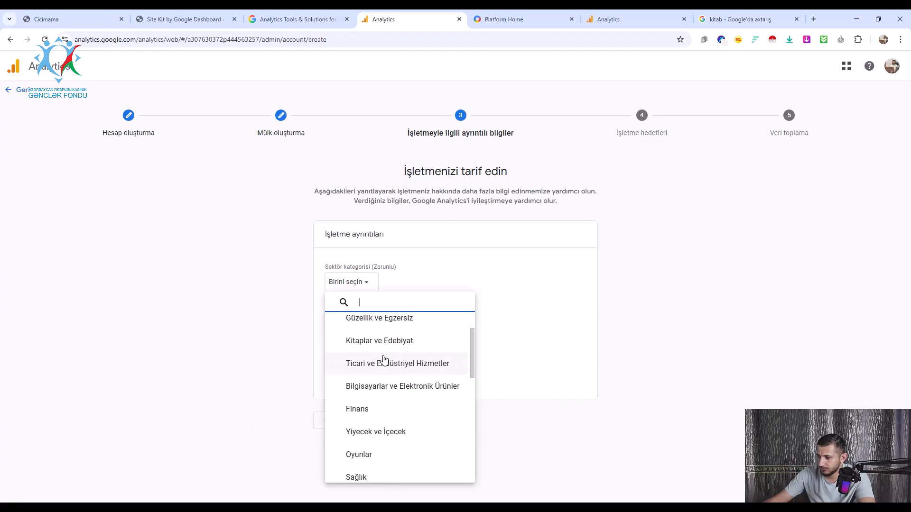
left_click(536, 482)
left_click(356, 287)
type("al")
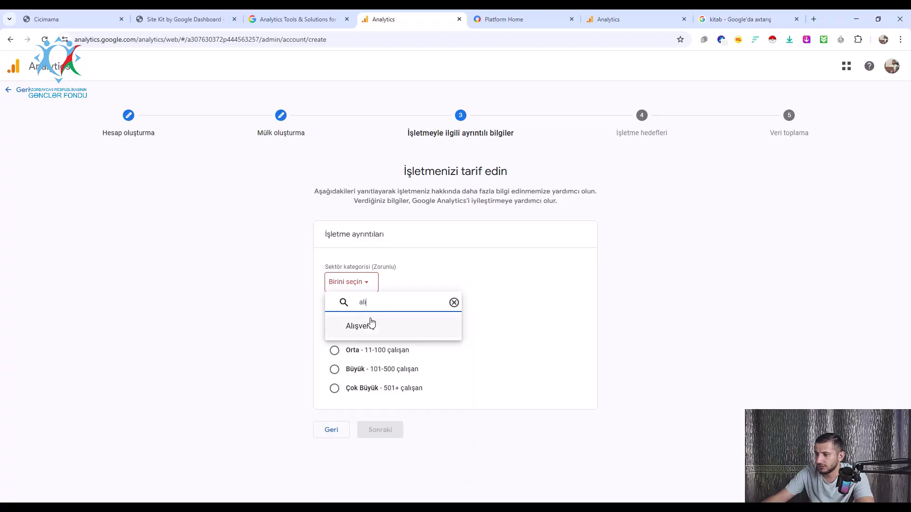
left_click(369, 327)
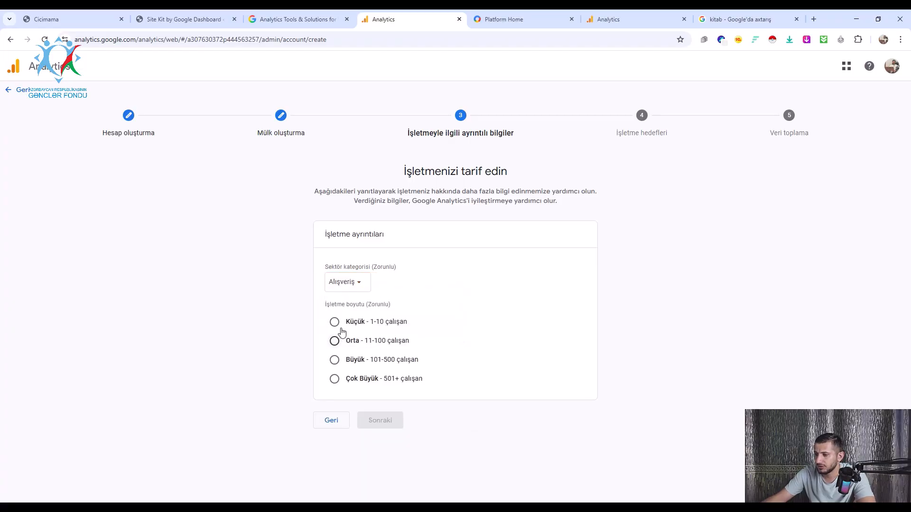
left_click(335, 322)
left_click(382, 421)
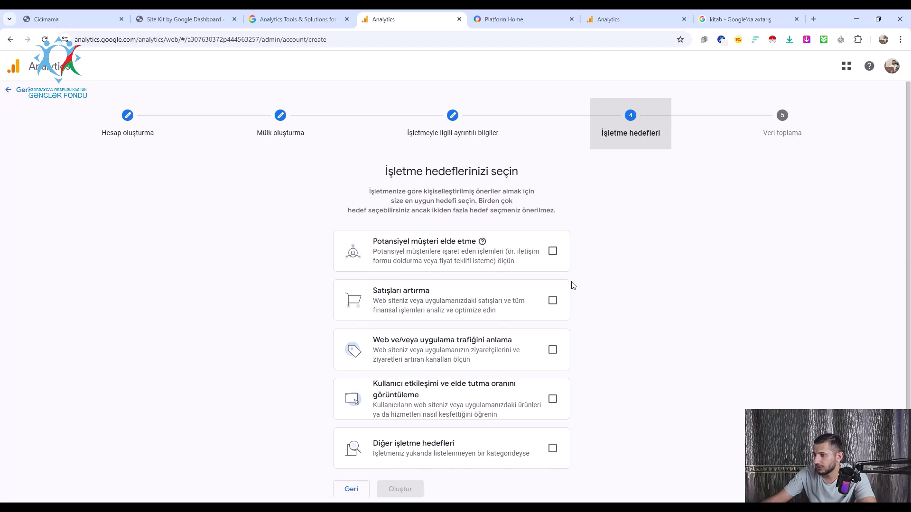
Select the lead generation, sales, web or app traffic, and user engagement and retention business goals.
left_click(553, 252)
left_click(553, 300)
scroll(554, 334, "down", 1)
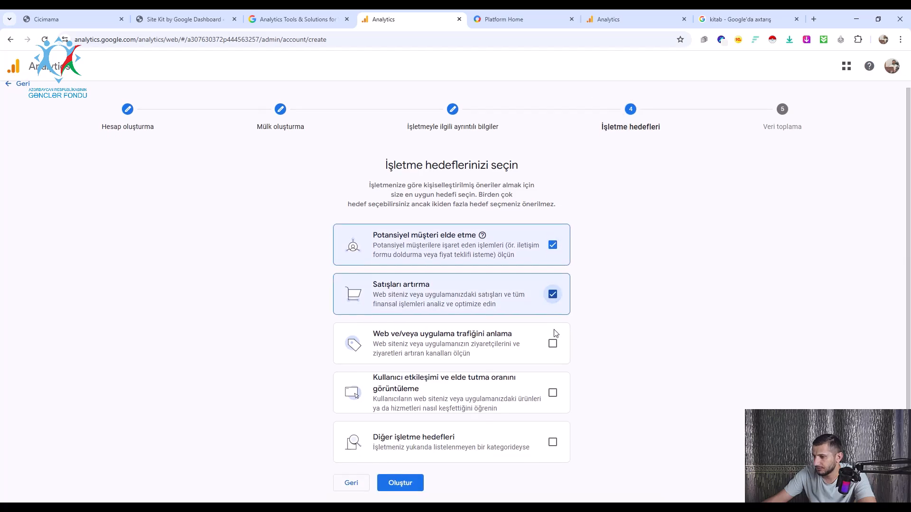
left_click(554, 344)
left_click(553, 392)
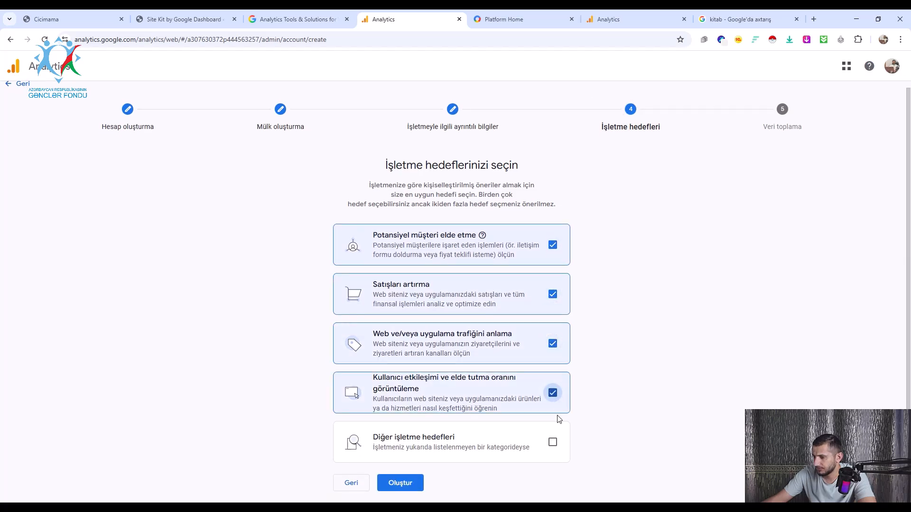
Choose Diğer işletme hedefleri as the business goal, create the account, and accept the terms of service and GDPR data processing terms.
left_click(553, 443)
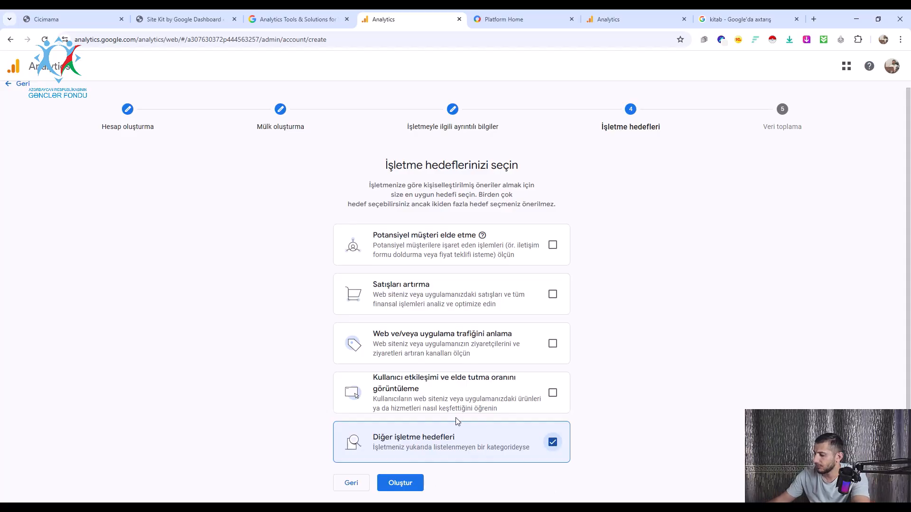
key("ctrl+minus")
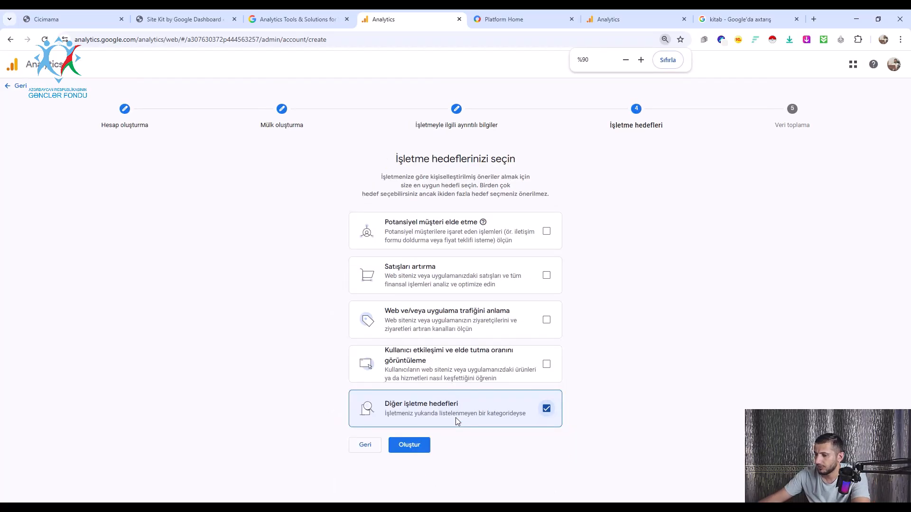
left_click(406, 448)
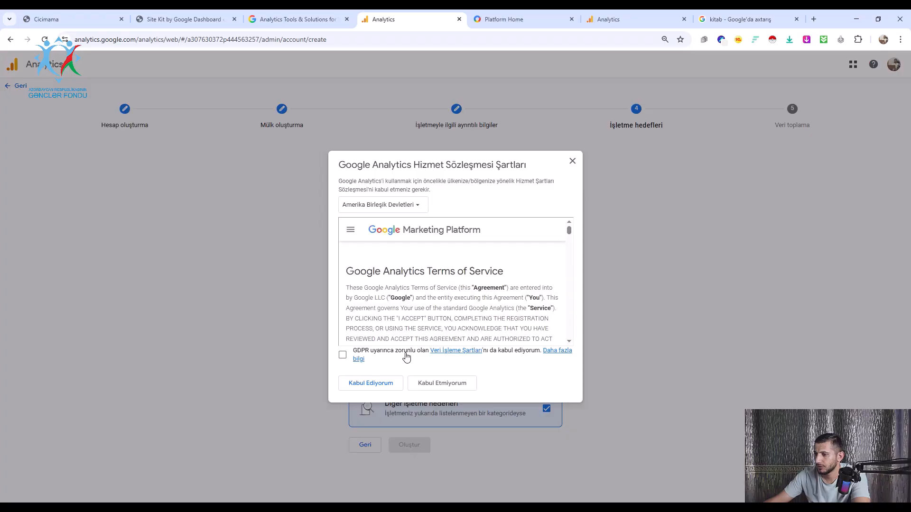
left_click(343, 355)
left_click(369, 383)
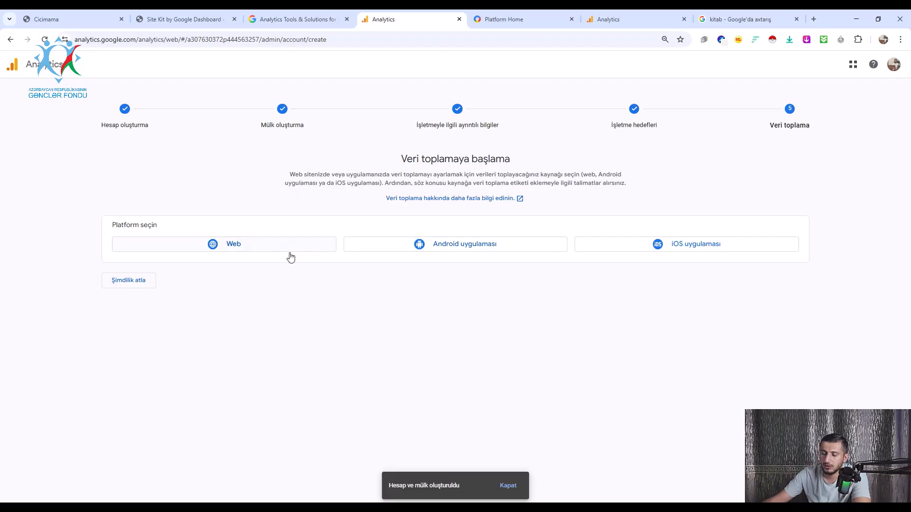
left_click(272, 253)
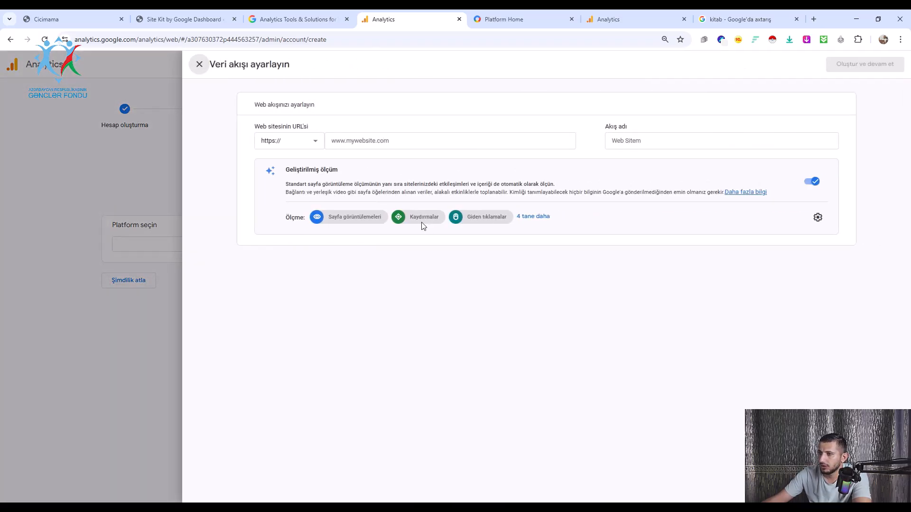
left_click(366, 140)
type("cicimama.az")
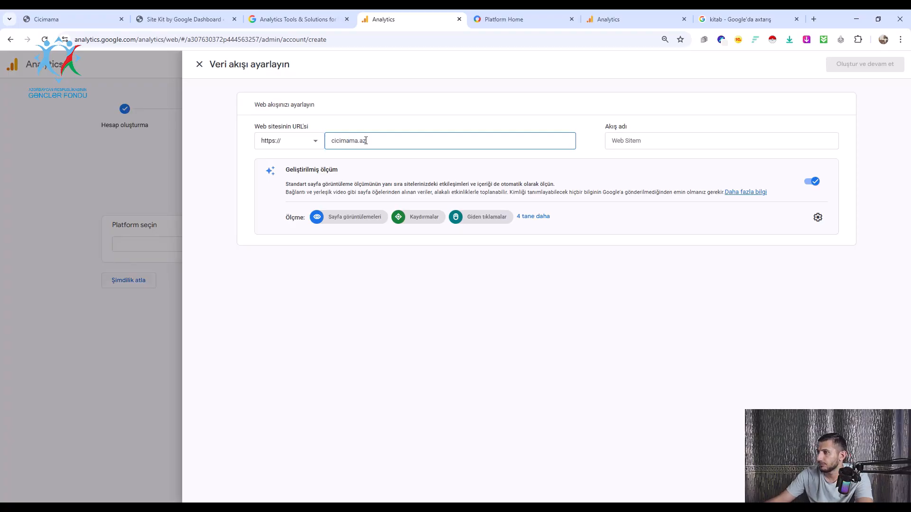
left_click(652, 142)
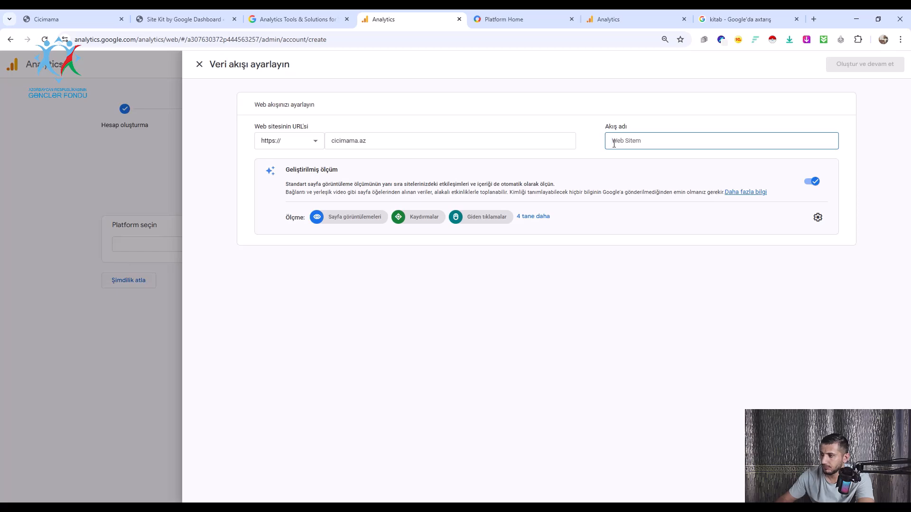
type("c")
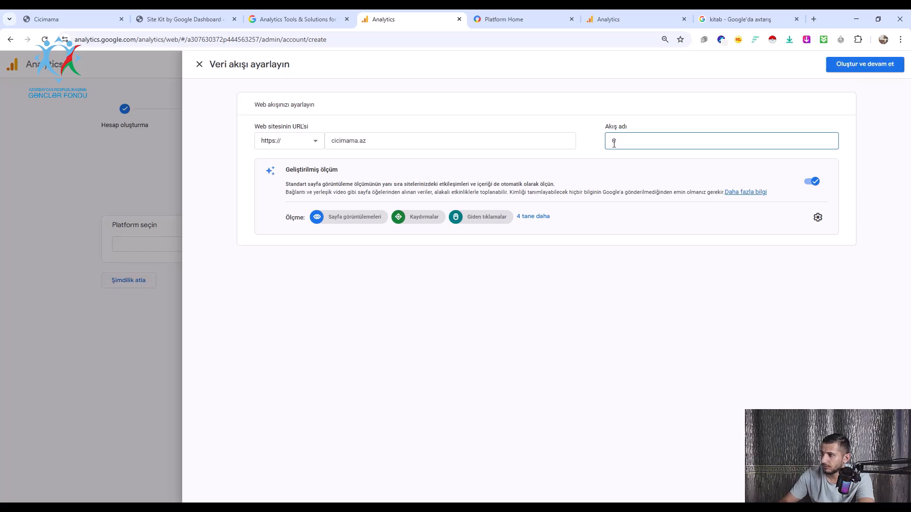
type("icimama")
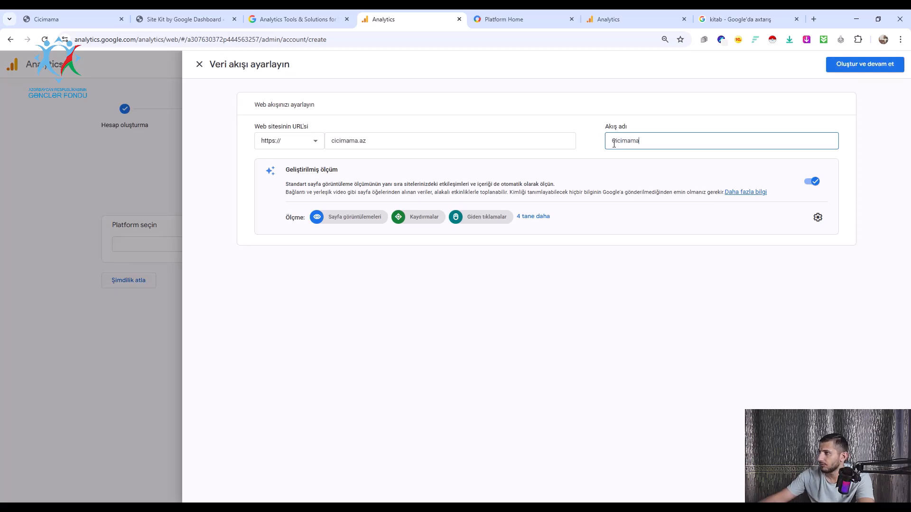
left_click(874, 65)
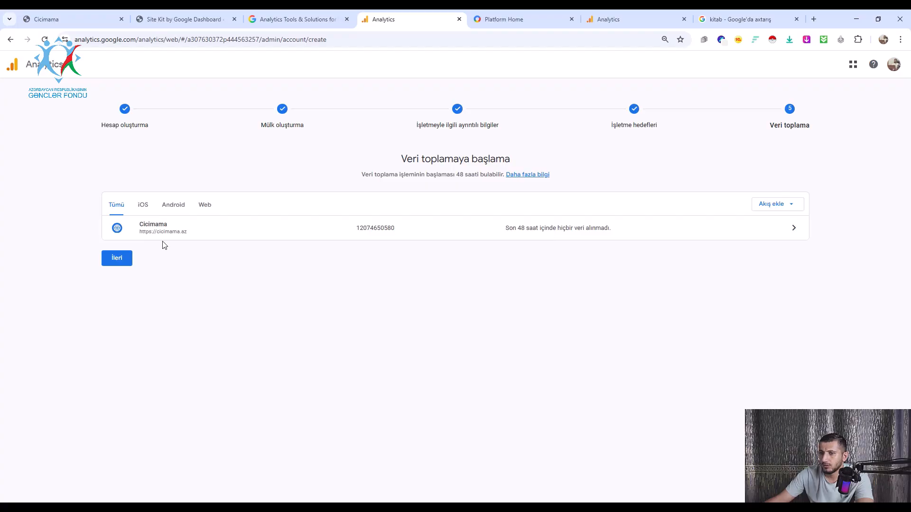
Open the tag installation instructions for WordPress from the Cicimama web stream details and copy the tag ID.
left_click(115, 264)
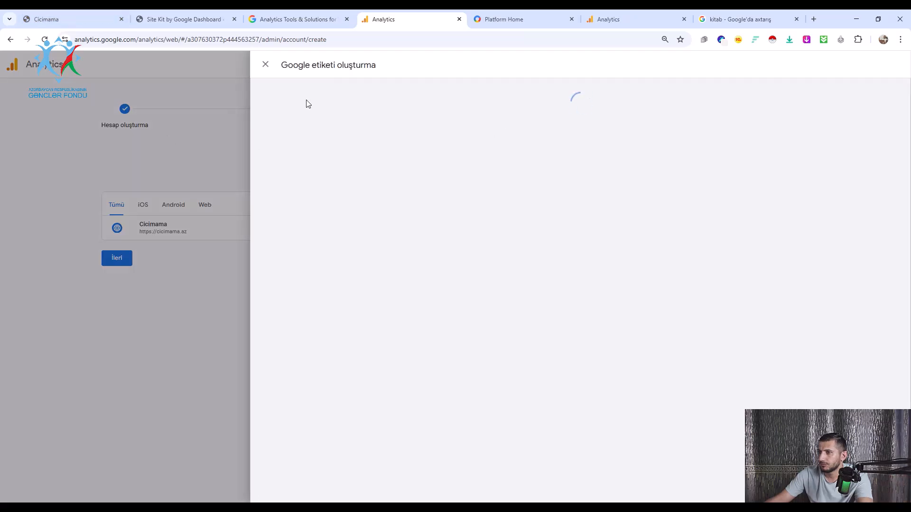
left_click(265, 63)
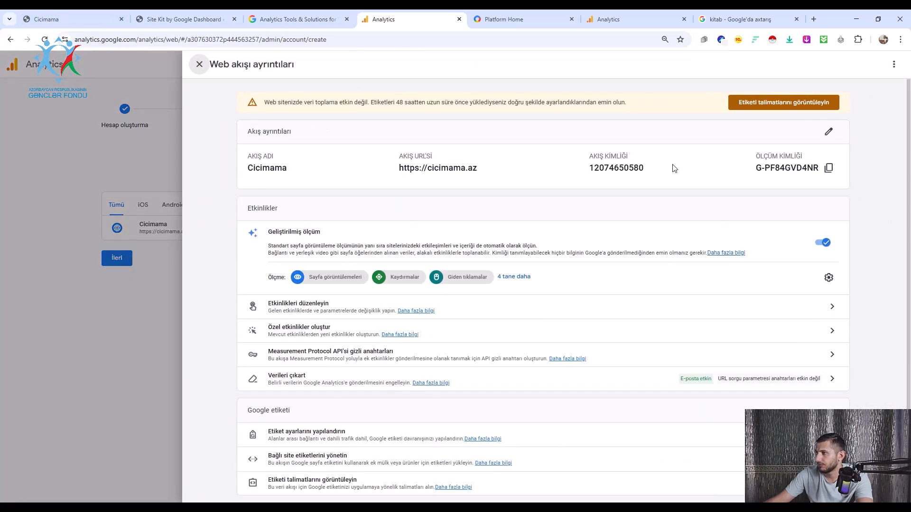
left_click(773, 98)
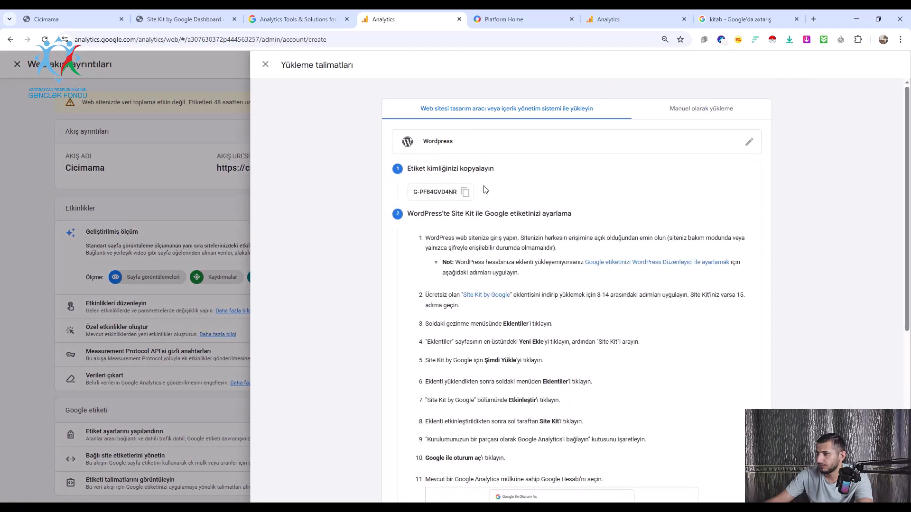
left_click(464, 192)
Review the WordPress Site Kit setup instructions, copy the tag ID again, and close the instructions.
scroll(489, 201, "down", 1)
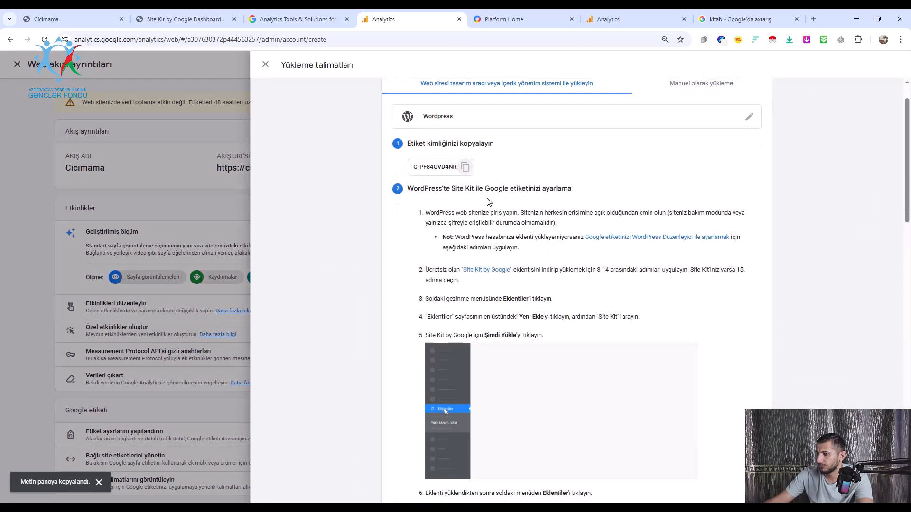
scroll(489, 202, "down", 3)
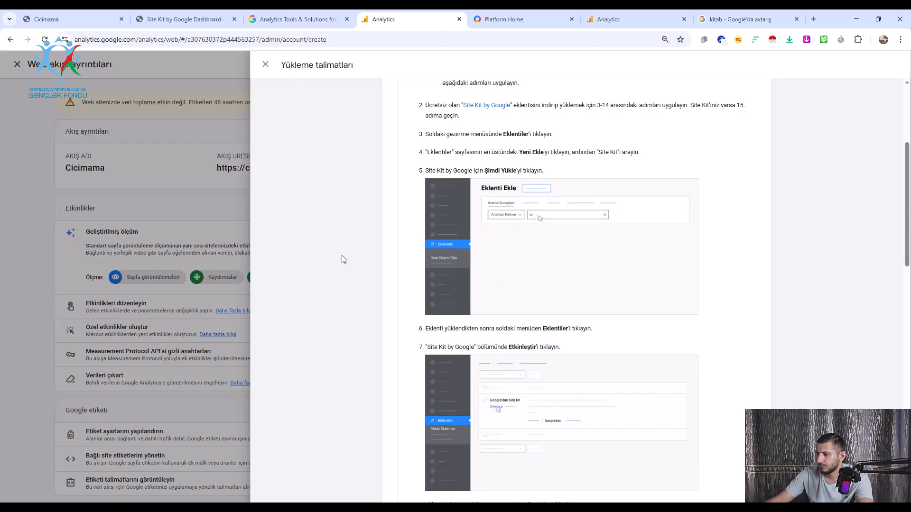
scroll(490, 292, "down", 1)
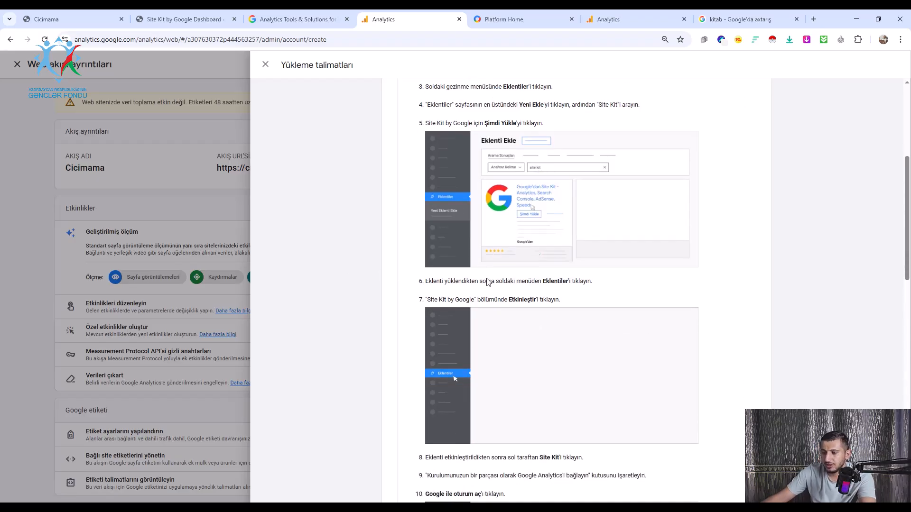
scroll(490, 274, "up", 5)
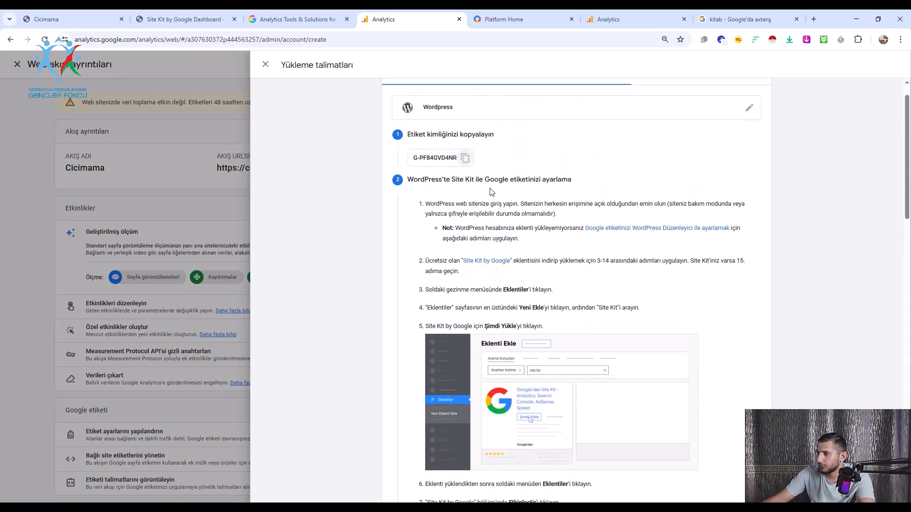
left_click(466, 193)
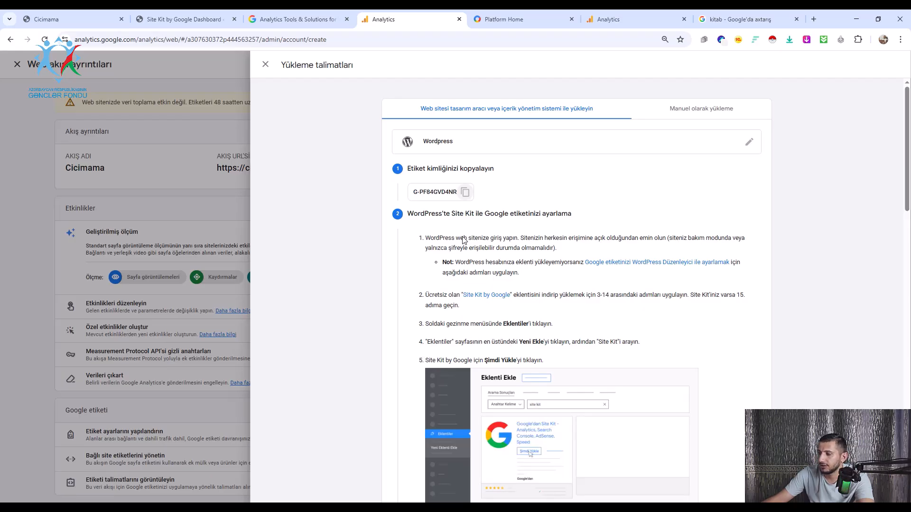
scroll(475, 252, "down", 3)
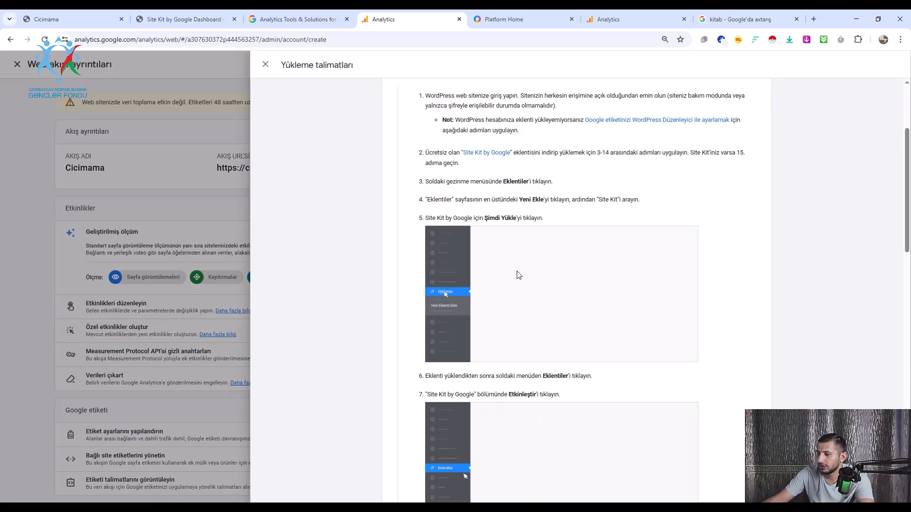
scroll(518, 275, "down", 11)
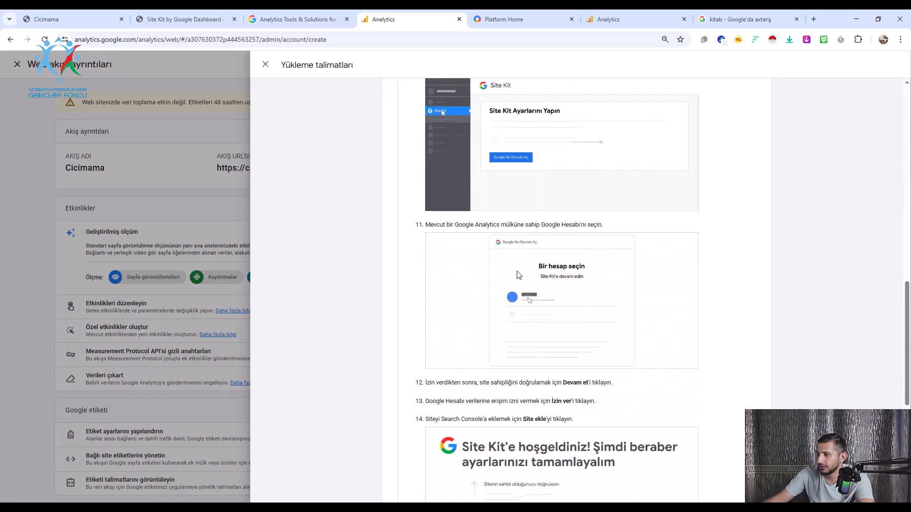
scroll(518, 275, "down", 4)
left_click(178, 208)
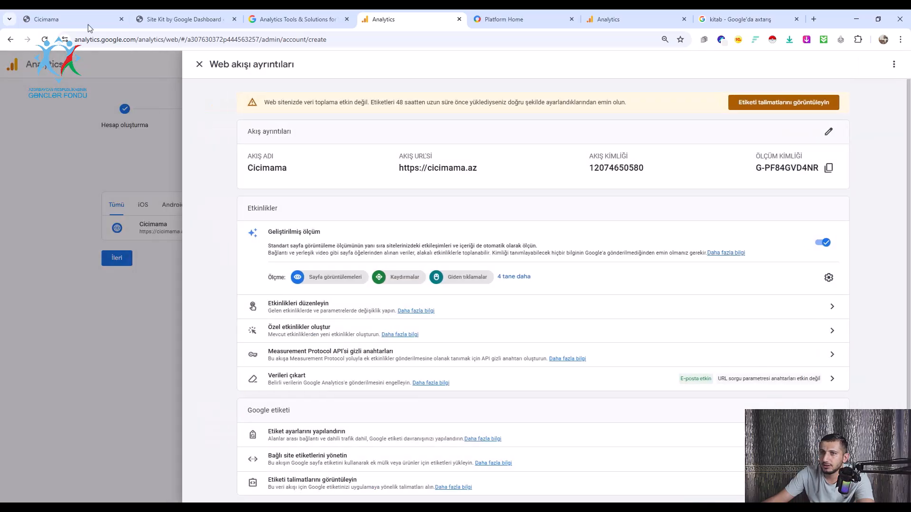
Switch to the WordPress Site Kit dashboard and reload its Analytics connection page.
left_click(52, 18)
left_click(185, 19)
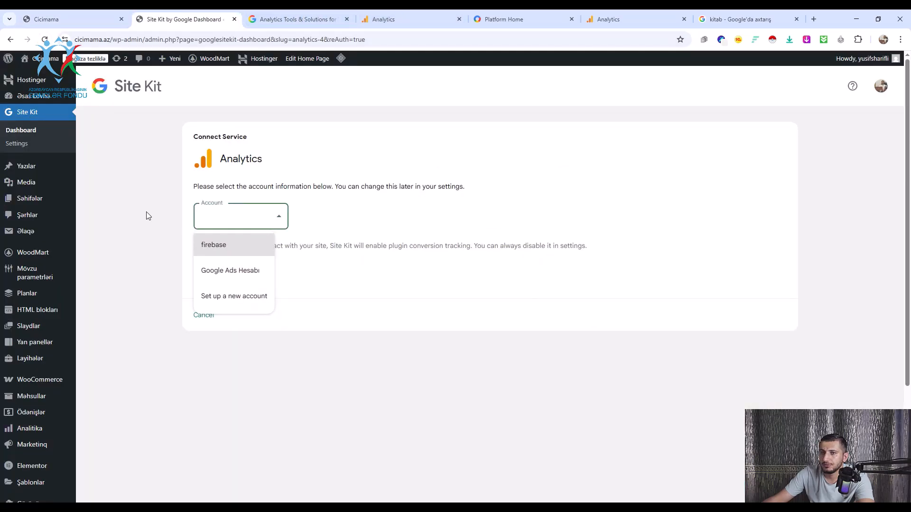
left_click(45, 39)
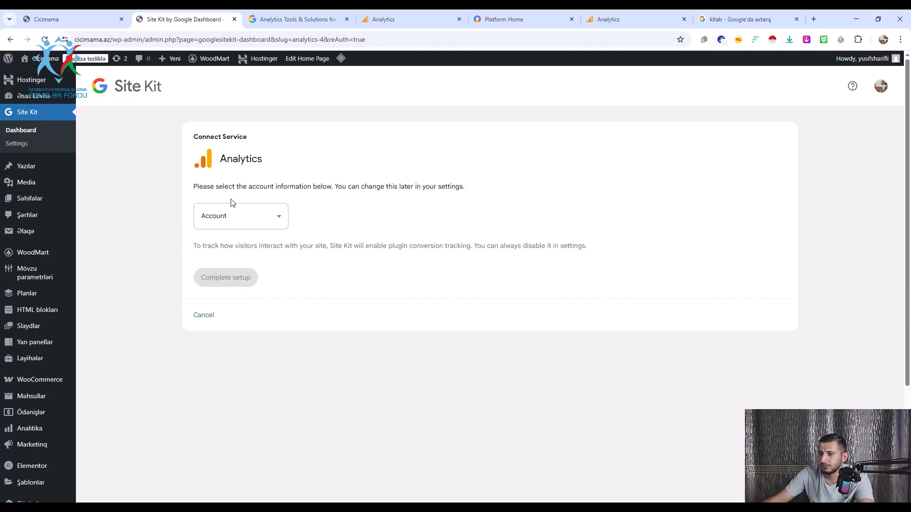
left_click(253, 221)
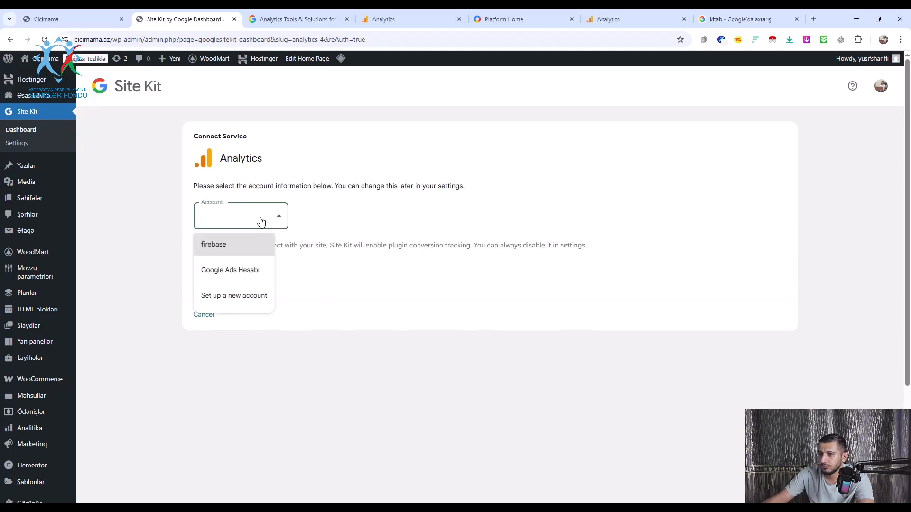
scroll(256, 220, "down", 2)
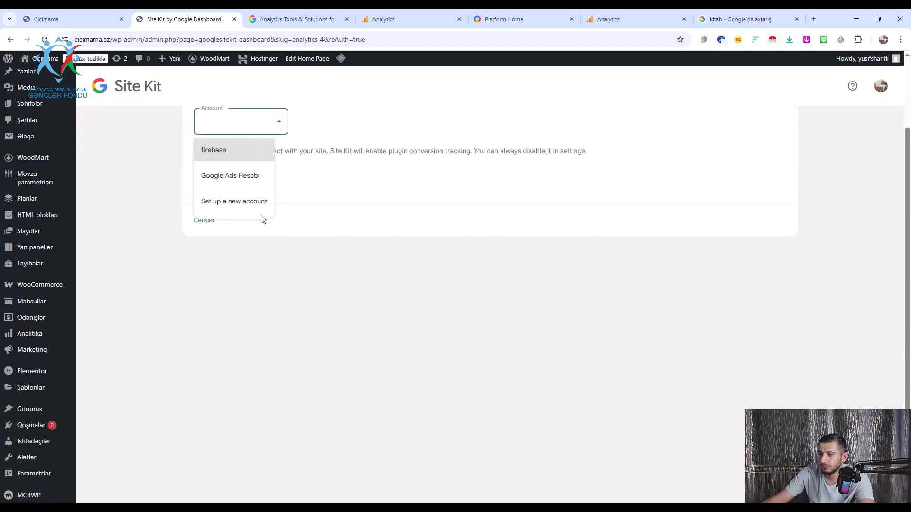
left_click(227, 151)
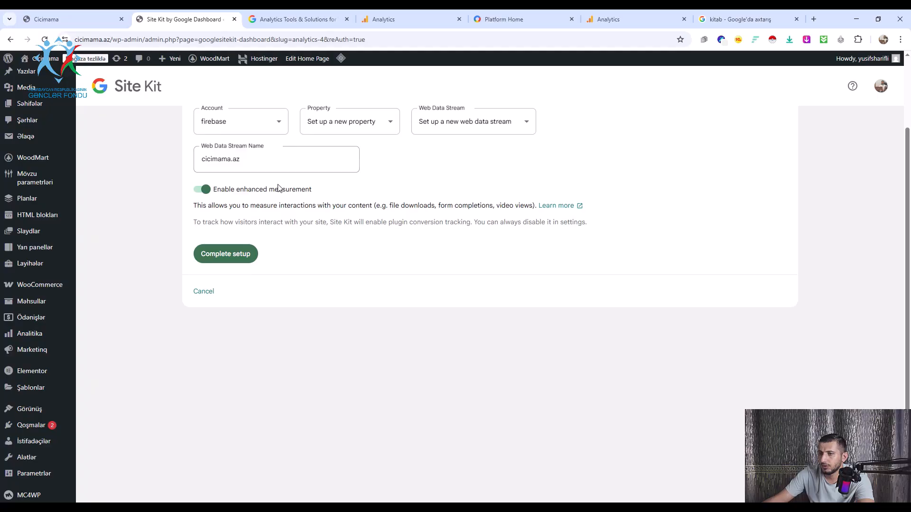
scroll(280, 190, "up", 1)
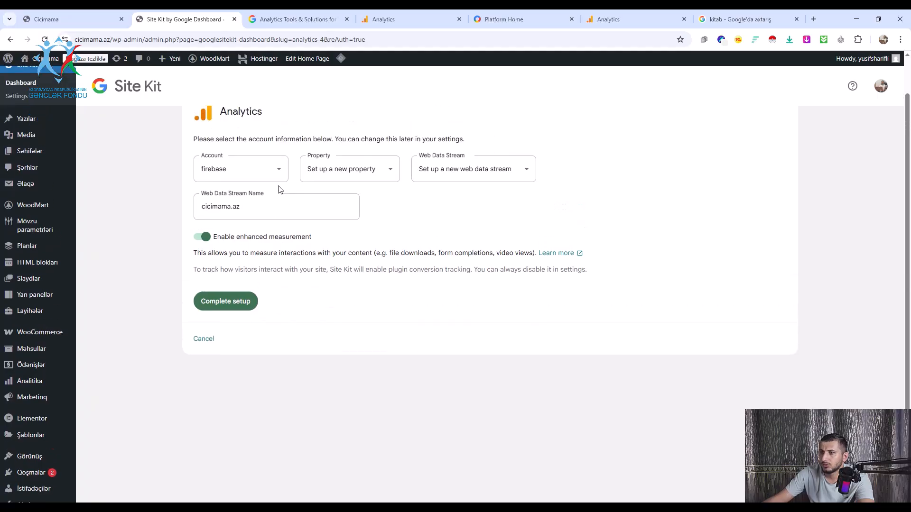
left_click(335, 170)
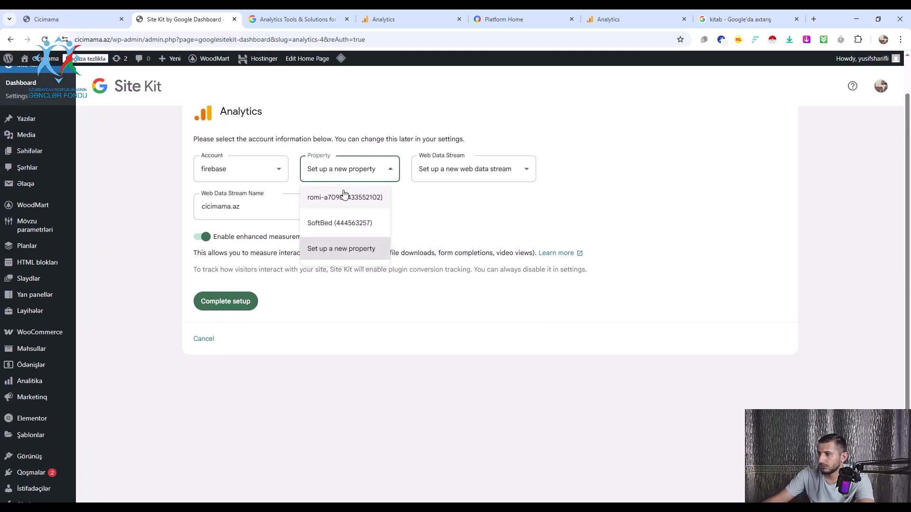
left_click(482, 170)
left_click(361, 161)
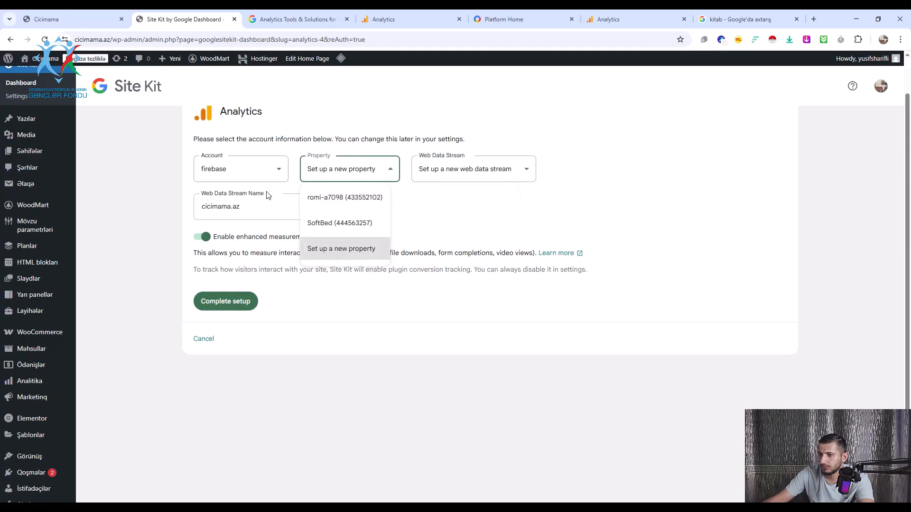
left_click(204, 336)
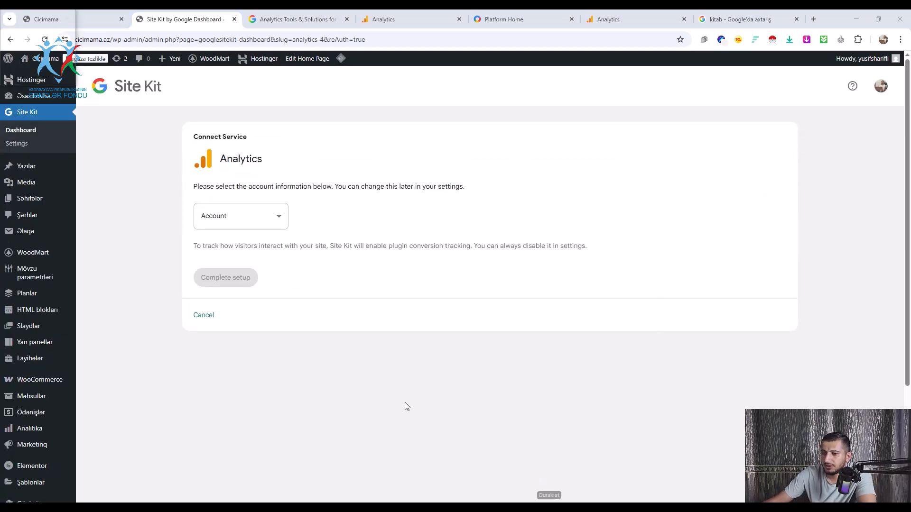
Choose to set up a new Analytics account in Site Kit and set its country to Azerbaijan.
left_click(267, 225)
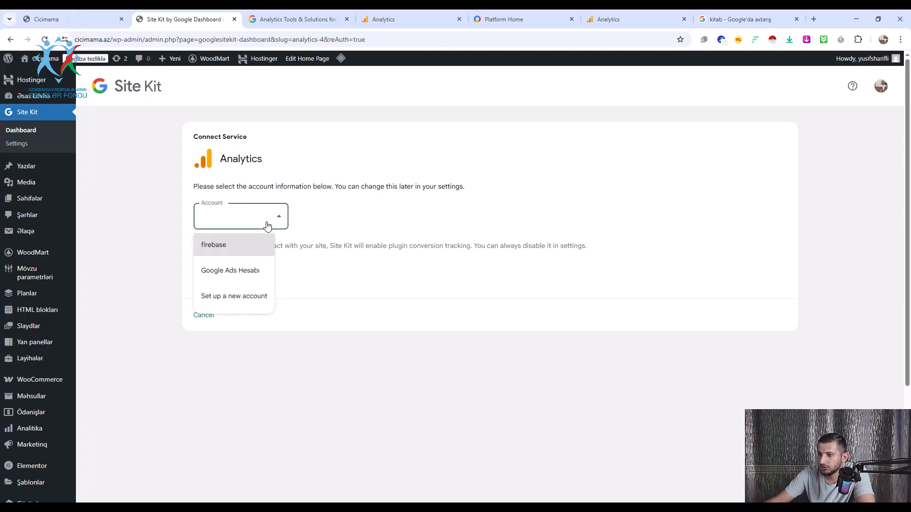
left_click(252, 300)
left_click(246, 297)
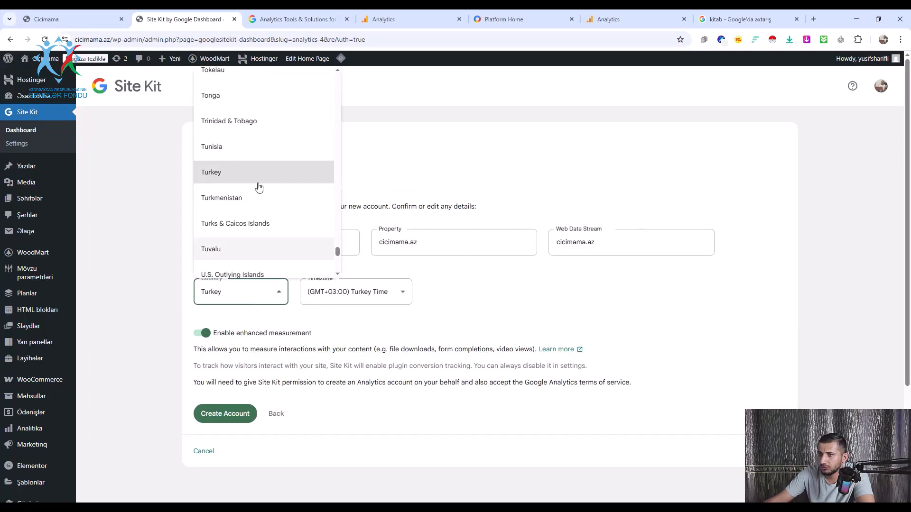
scroll(262, 180, "up", 15)
scroll(332, 225, "up", 10)
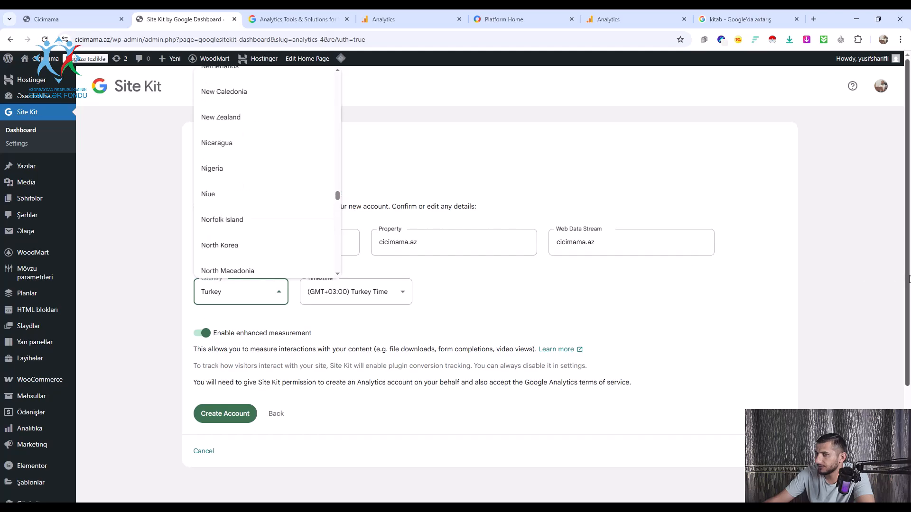
scroll(266, 192, "up", 15)
scroll(280, 186, "up", 8)
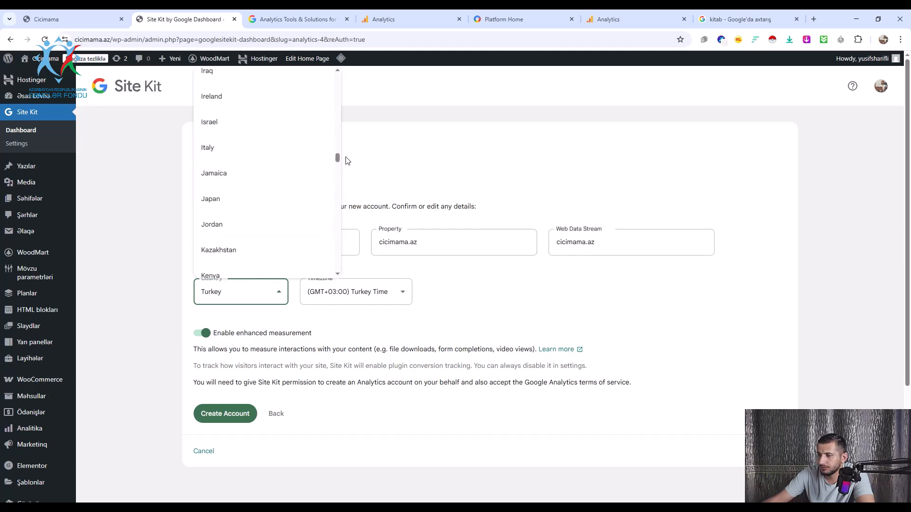
left_click_drag(337, 161, 334, 71)
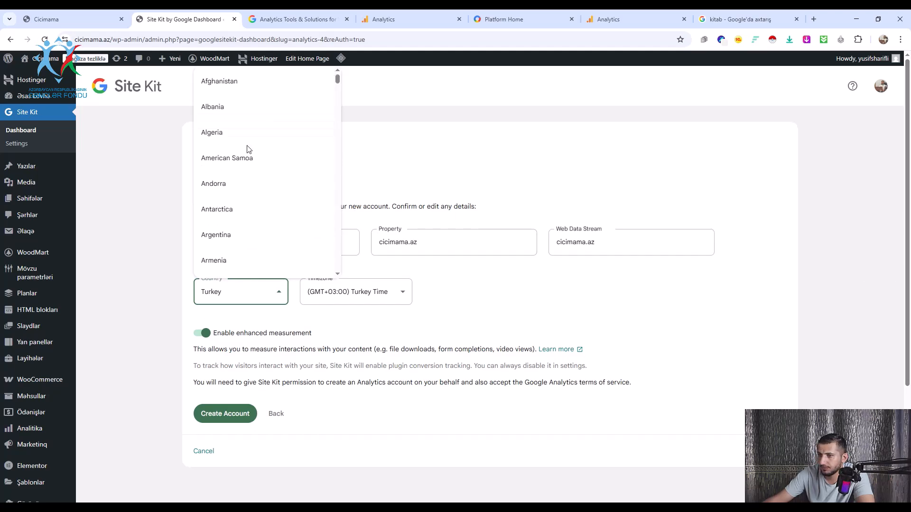
scroll(241, 180, "down", 3)
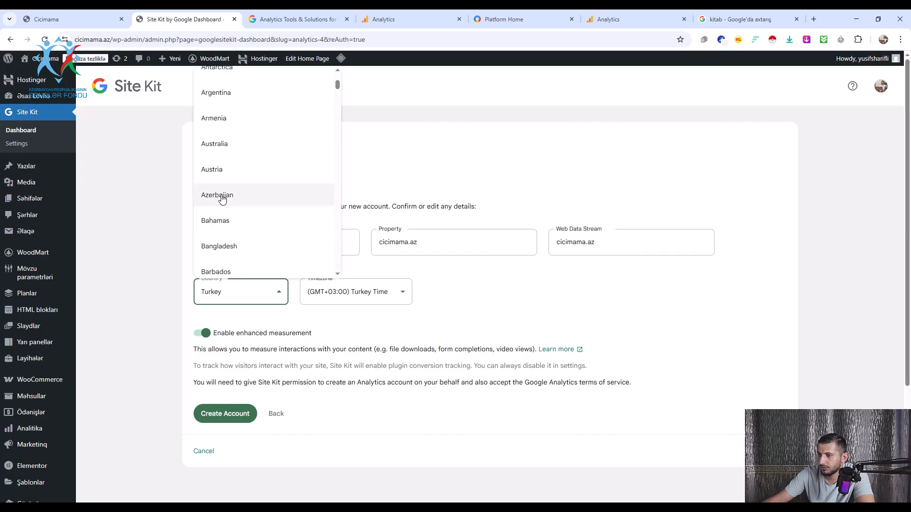
left_click(223, 196)
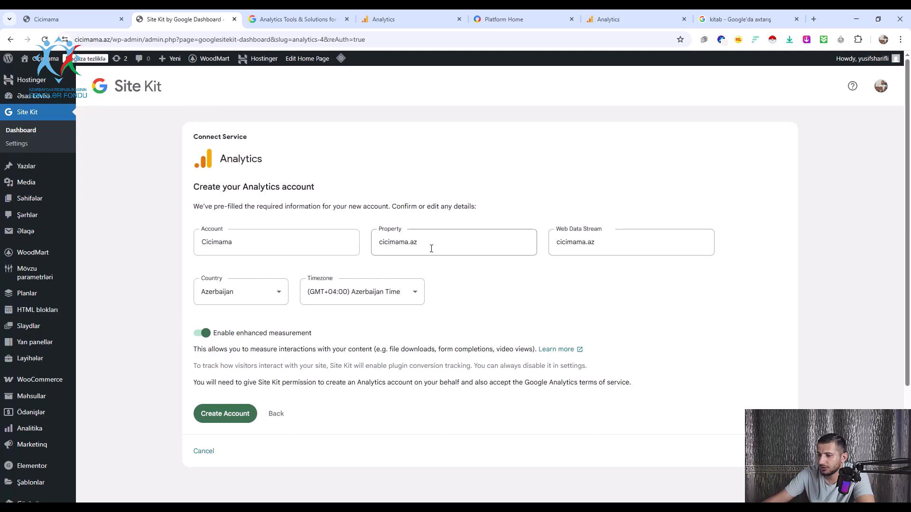
Submit the new Analytics account for creation and choose the existing Google account to continue with Site Kit.
left_click(232, 414)
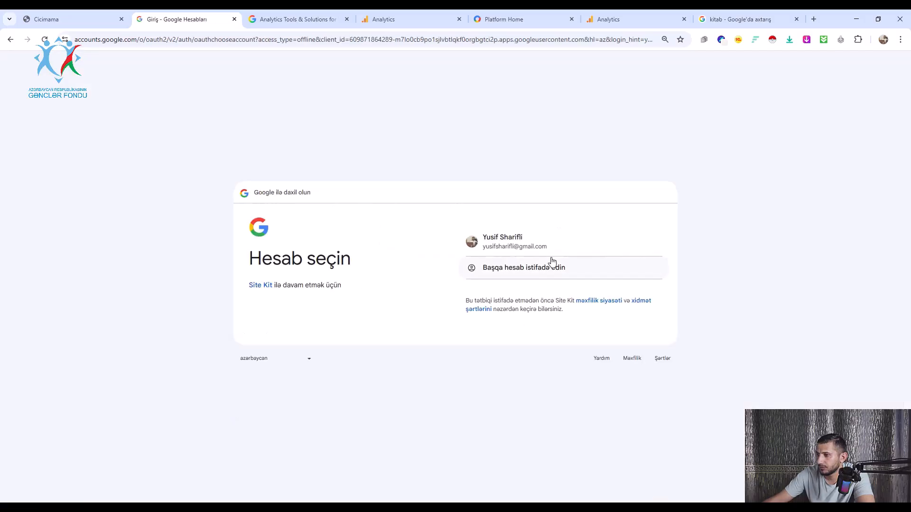
left_click(524, 243)
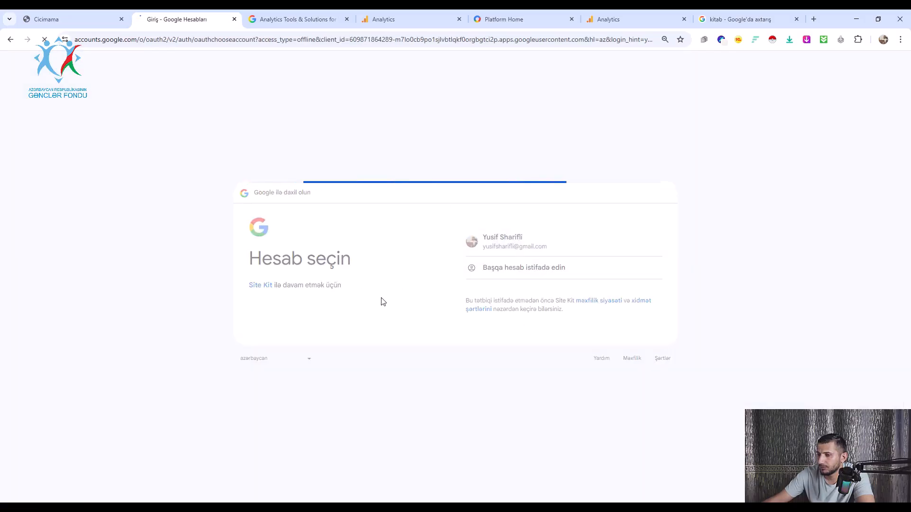
Continue the Google sign-in to Site Kit and accept the GDPR data processing and controller-controller data protection terms for Analytics.
left_click(607, 335)
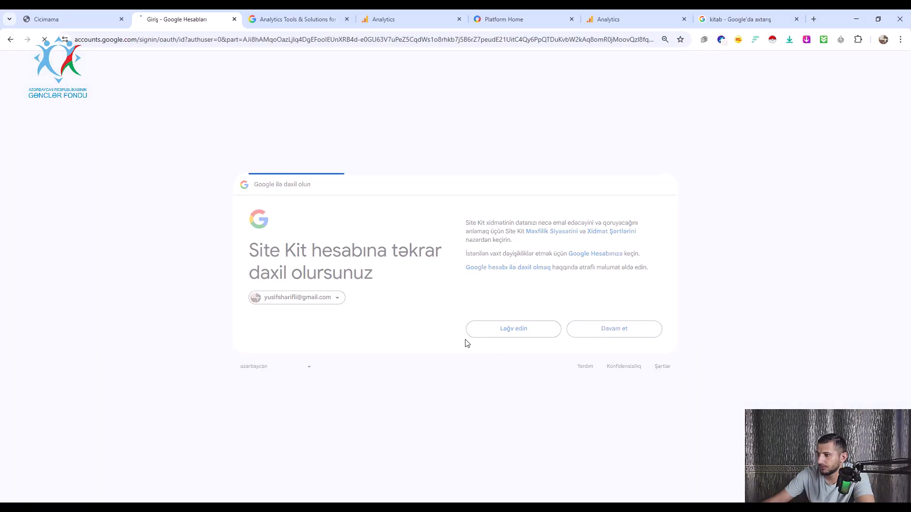
left_click(583, 364)
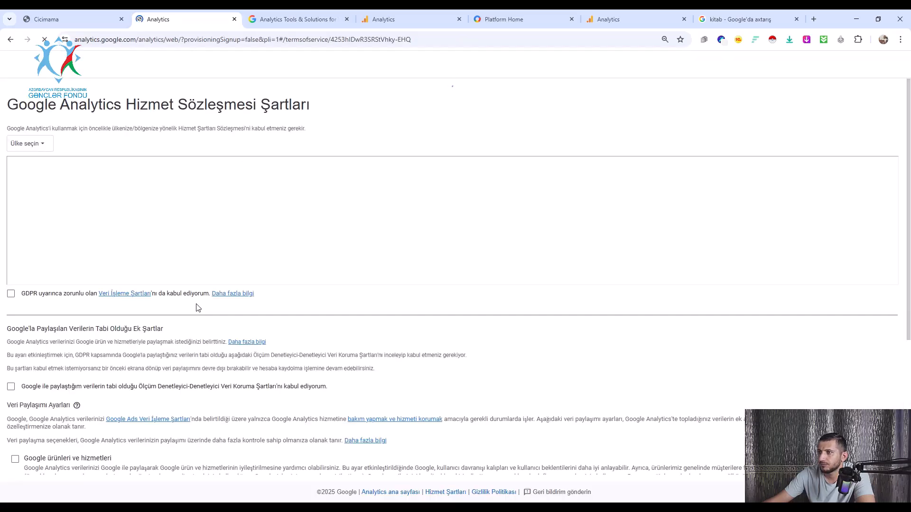
left_click(16, 298)
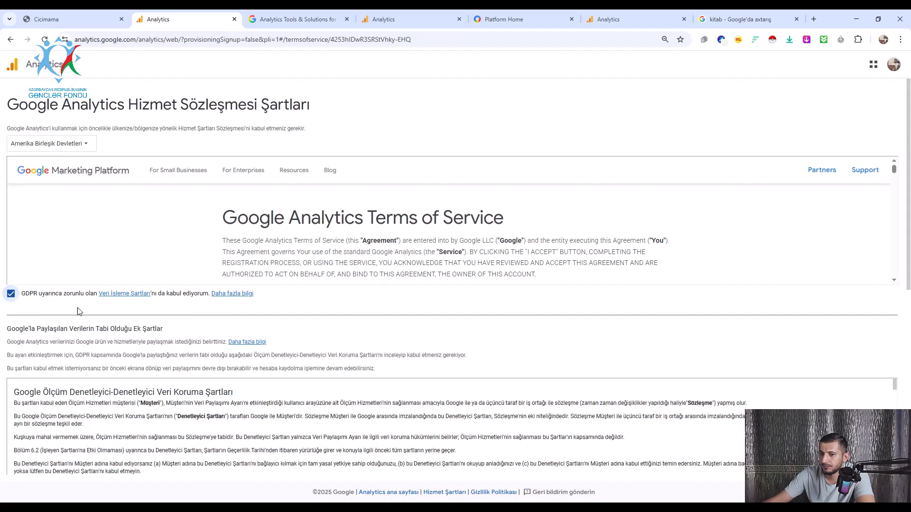
scroll(15, 323, "down", 6)
left_click(10, 245)
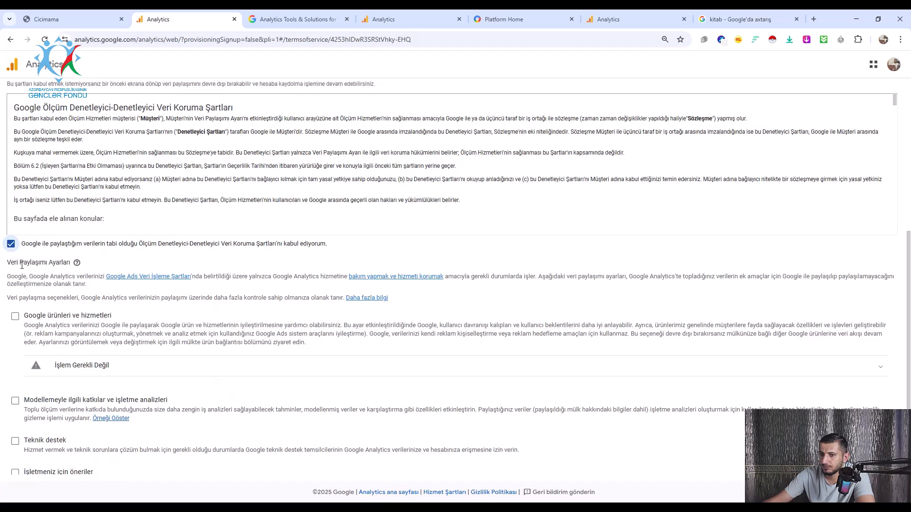
Enable data sharing for modelling contributions, technical support and business recommendations, and accept the Google Analytics terms of service.
scroll(14, 259, "down", 1)
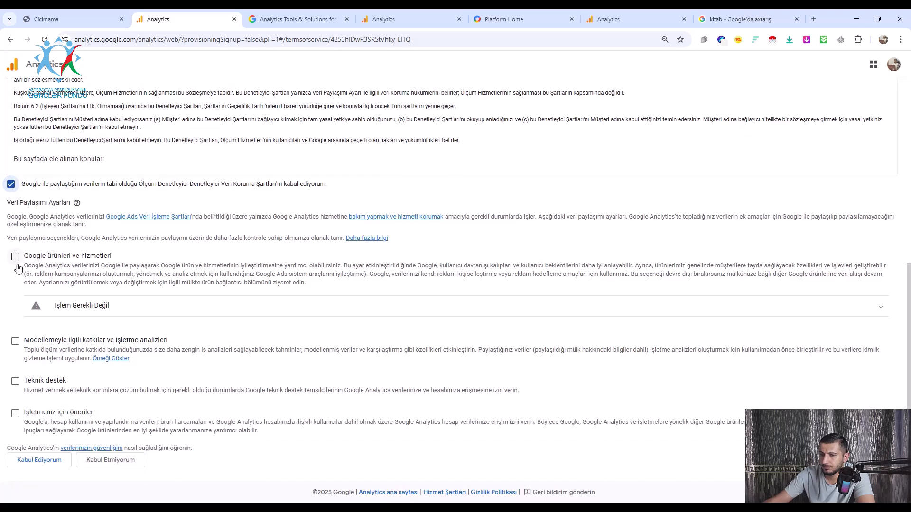
left_click(15, 341)
left_click(15, 381)
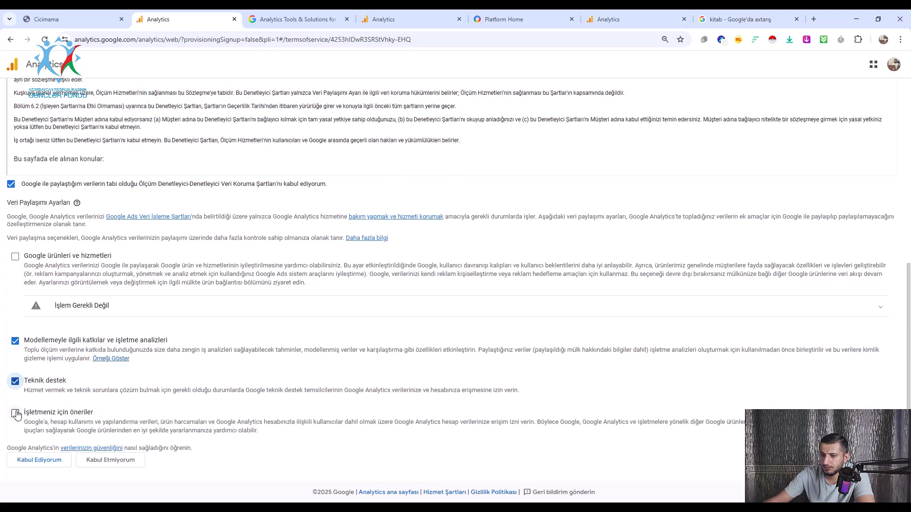
left_click(15, 413)
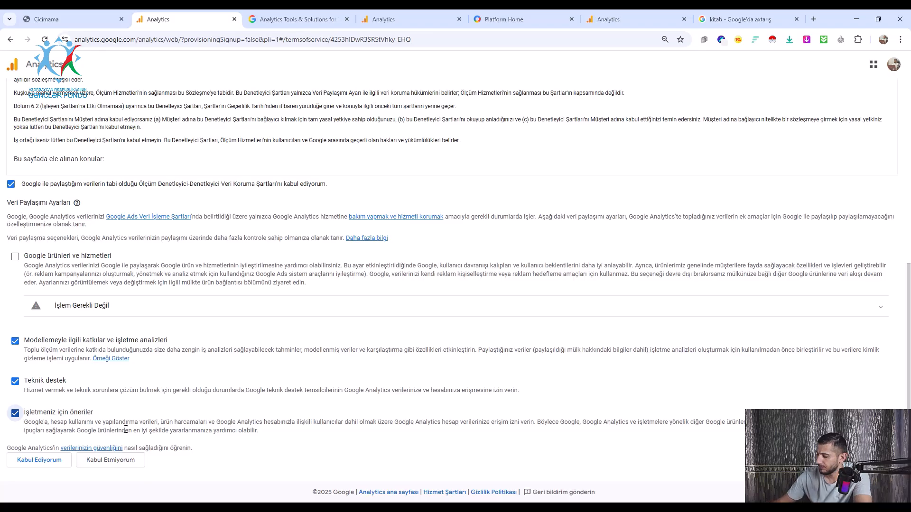
key("ctrl+minus")
key("ctrl+minus")
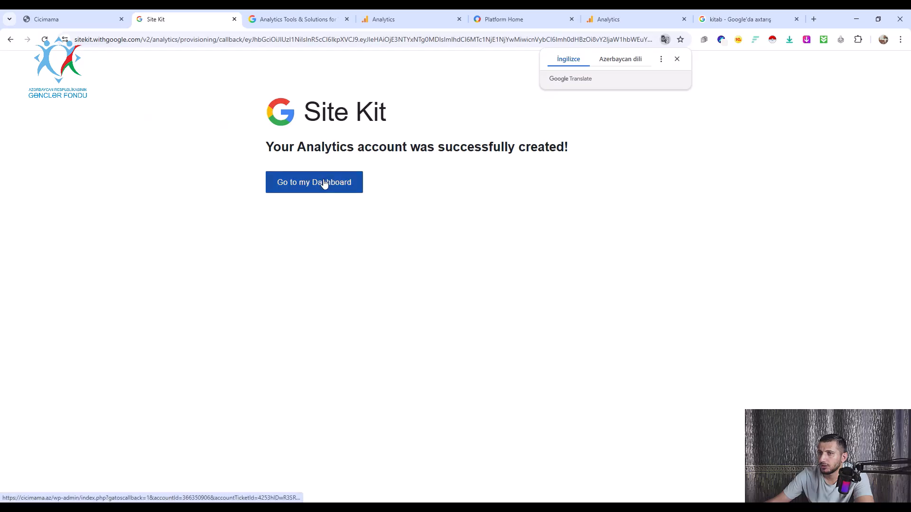
Go to the Site Kit dashboard from the account creation page and review its audience and search traffic sections.
left_click(324, 183)
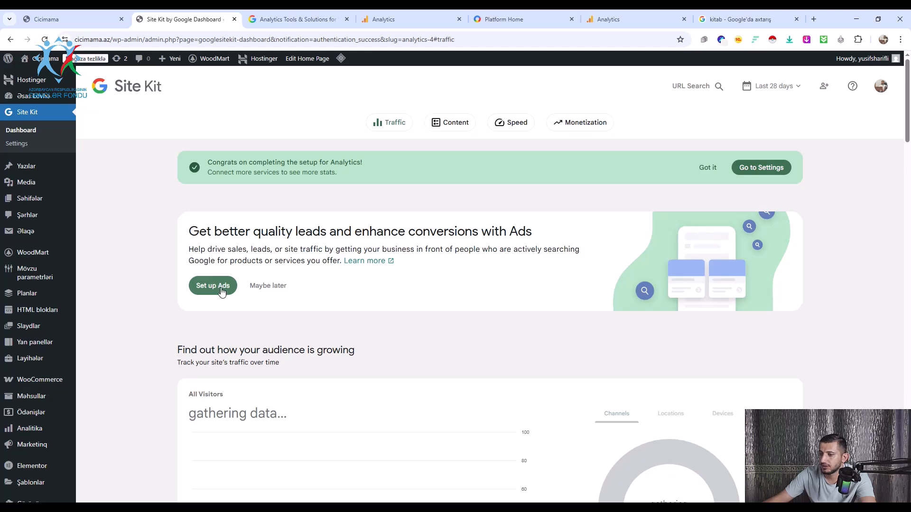
scroll(242, 282, "down", 5)
scroll(245, 283, "down", 4)
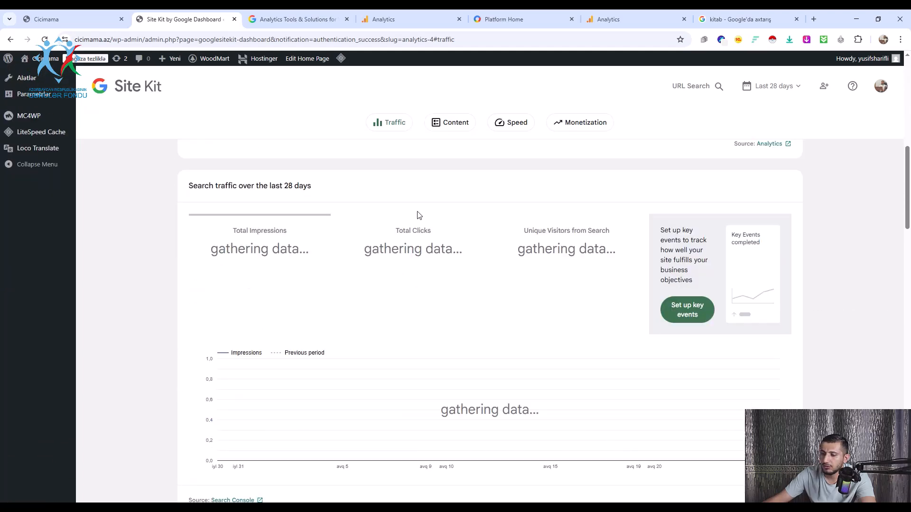
scroll(289, 282, "up", 7)
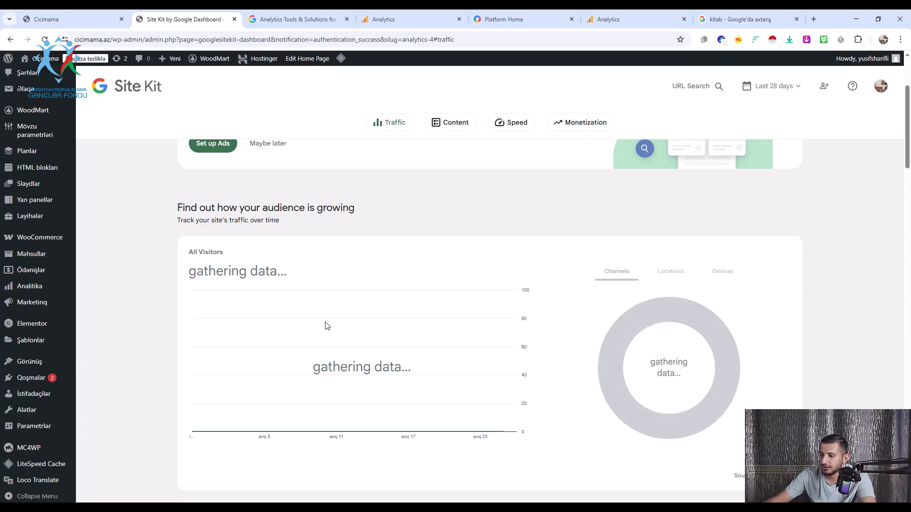
scroll(327, 324, "down", 7)
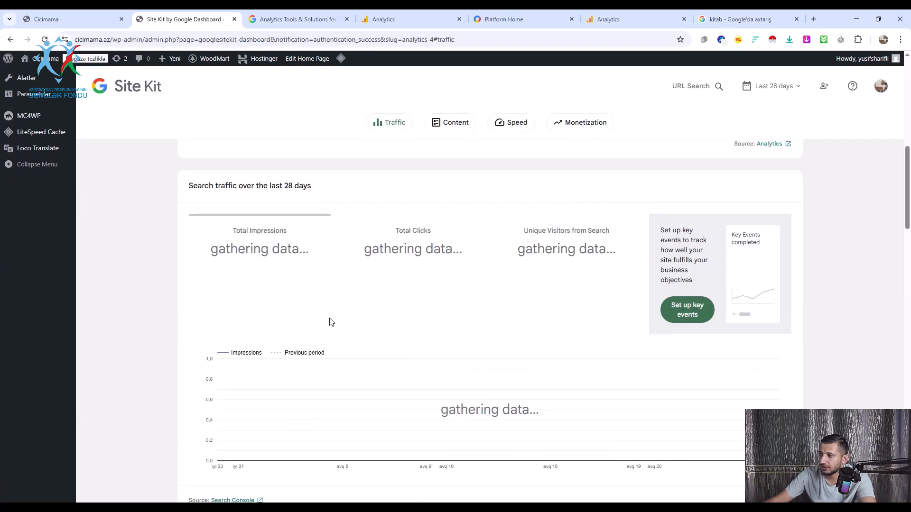
scroll(331, 323, "down", 2)
scroll(330, 319, "up", 1)
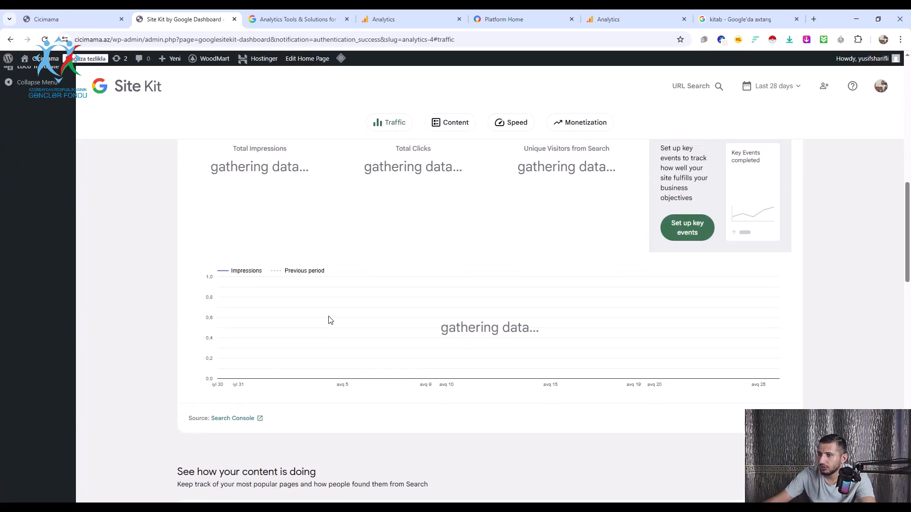
scroll(147, 312, "up", 10)
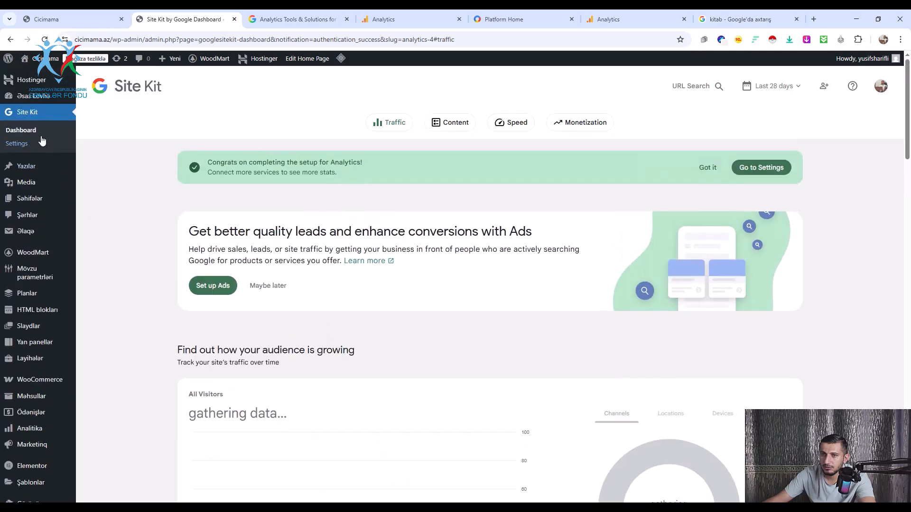
Reopen the Site Kit dashboard and review its content performance and visitor experience sections.
left_click(31, 116)
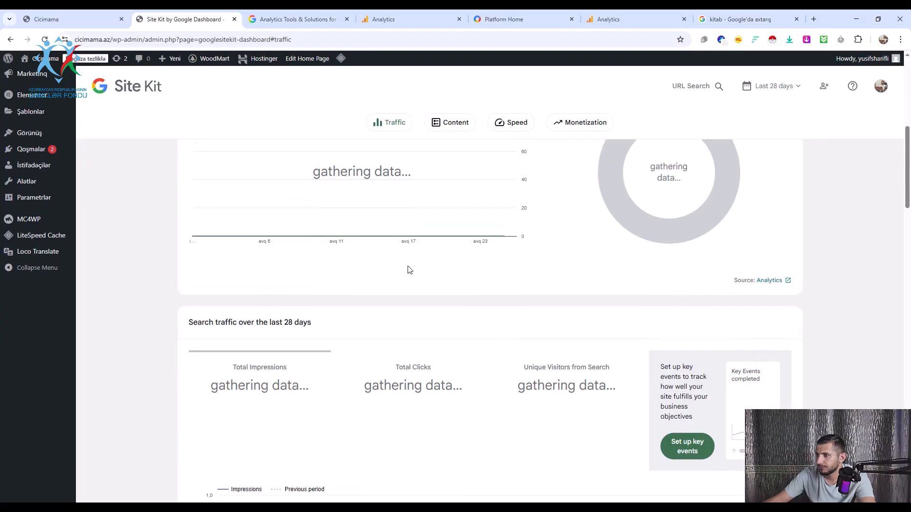
left_click(448, 124)
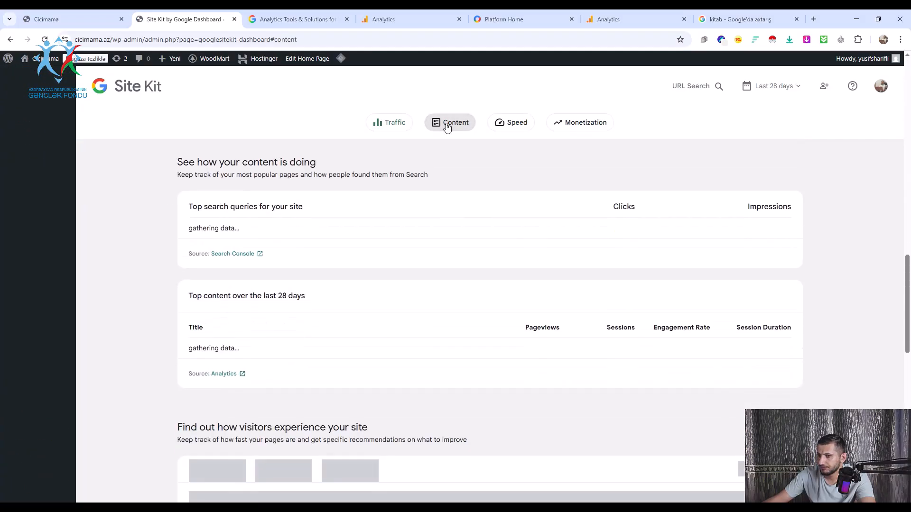
scroll(354, 279, "down", 8)
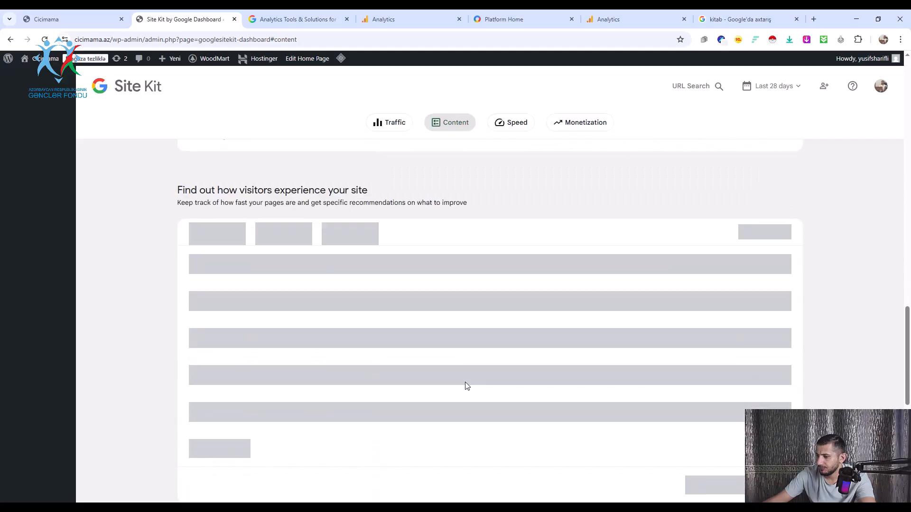
scroll(536, 472, "down", 2)
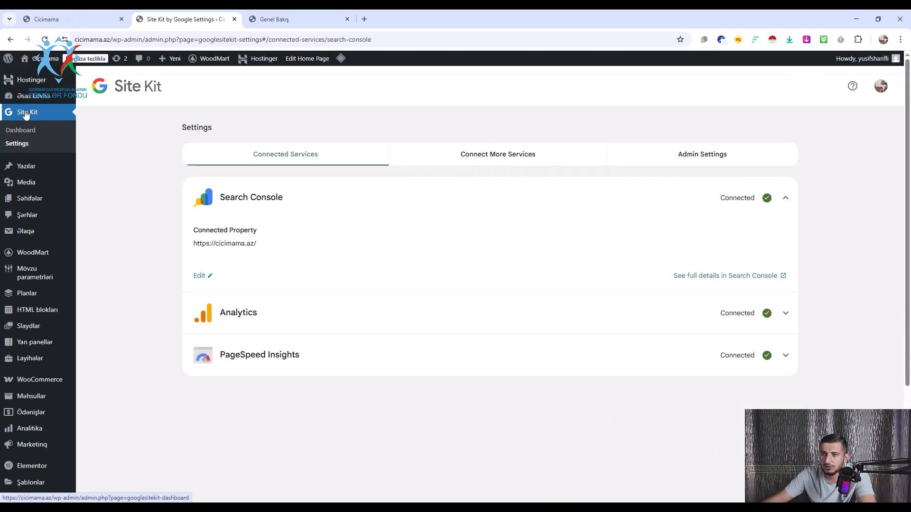
Open the Site Kit settings, expand the connected Search Console service, and open its full details in Search Console.
left_click(23, 142)
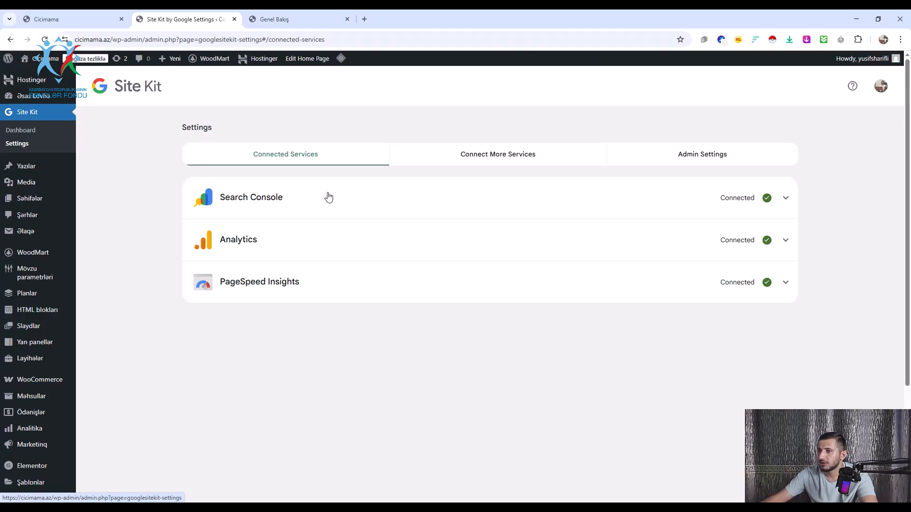
left_click(278, 198)
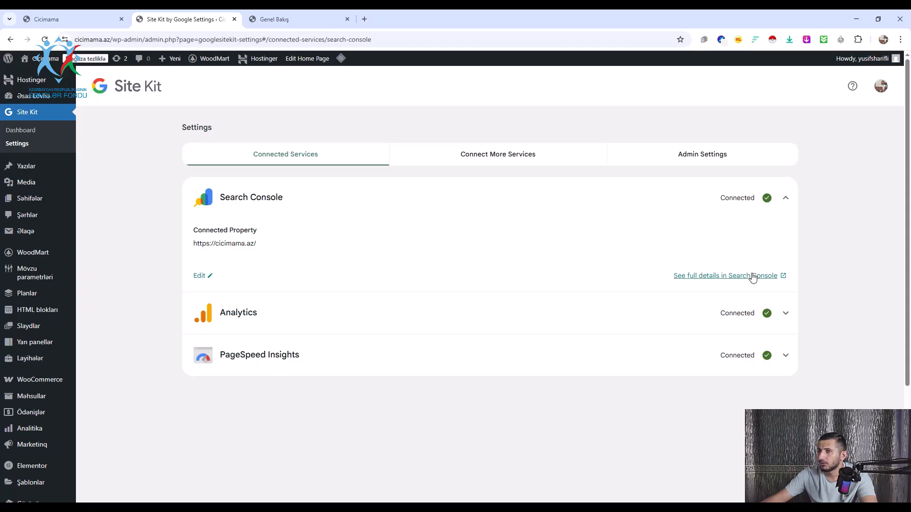
left_click(779, 275)
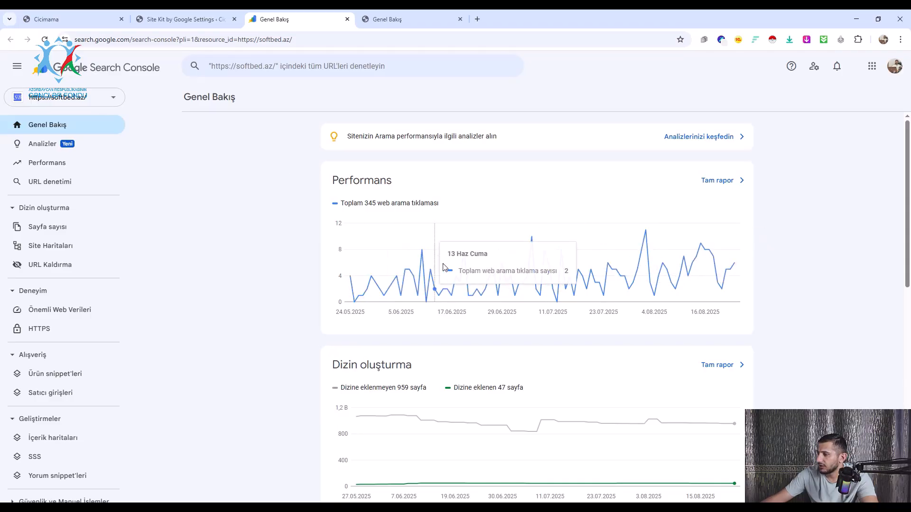
Open the full performance report for softbed.az, limit it to the last 24 hours, and review the top queries.
left_click(718, 181)
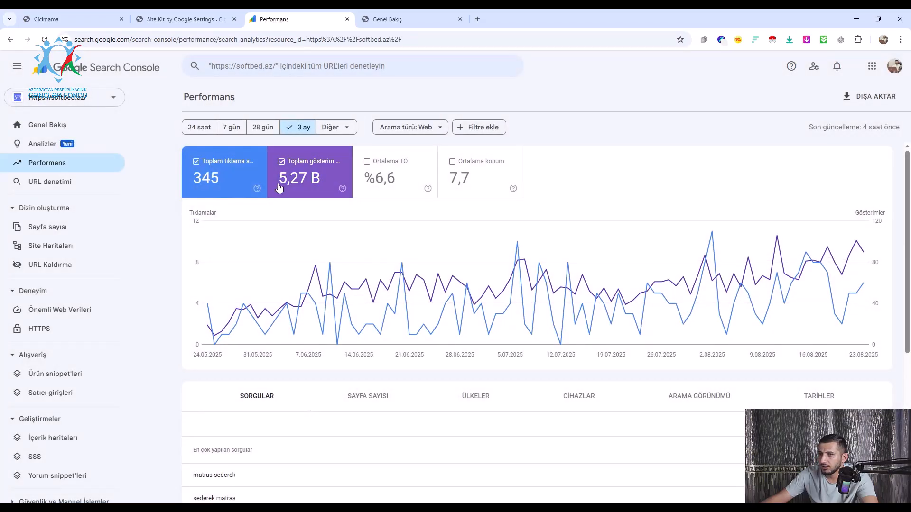
left_click(197, 127)
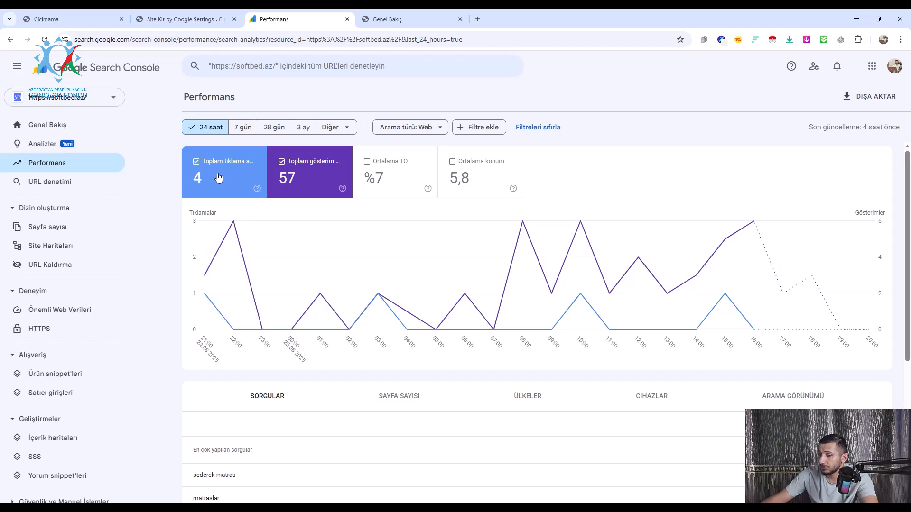
scroll(222, 178, "down", 3)
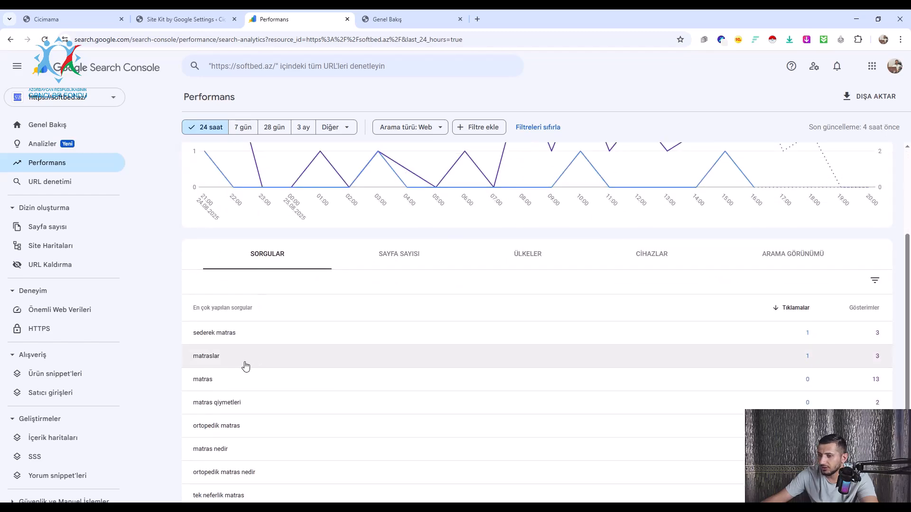
scroll(228, 337, "up", 3)
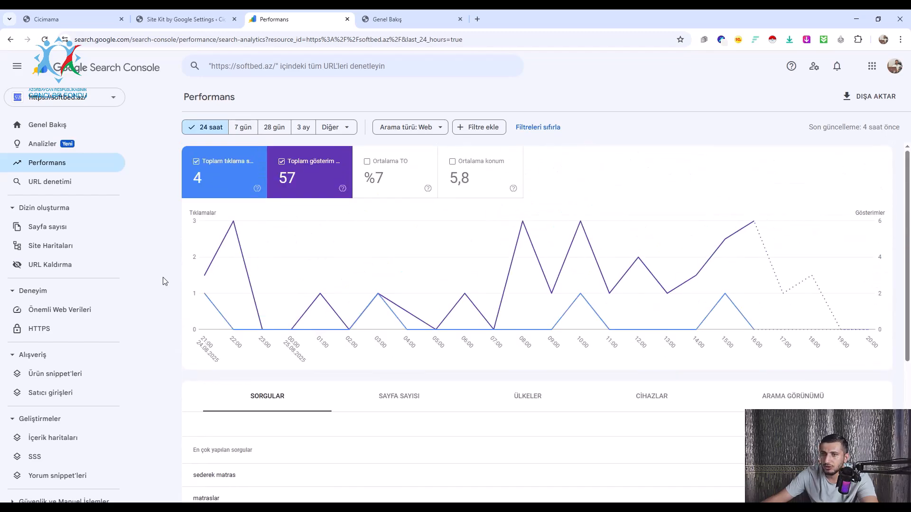
left_click(65, 99)
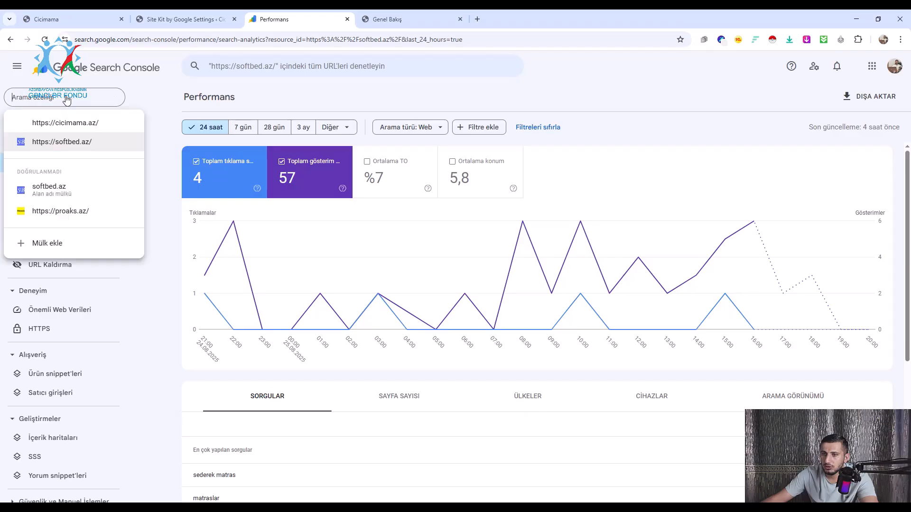
left_click(60, 122)
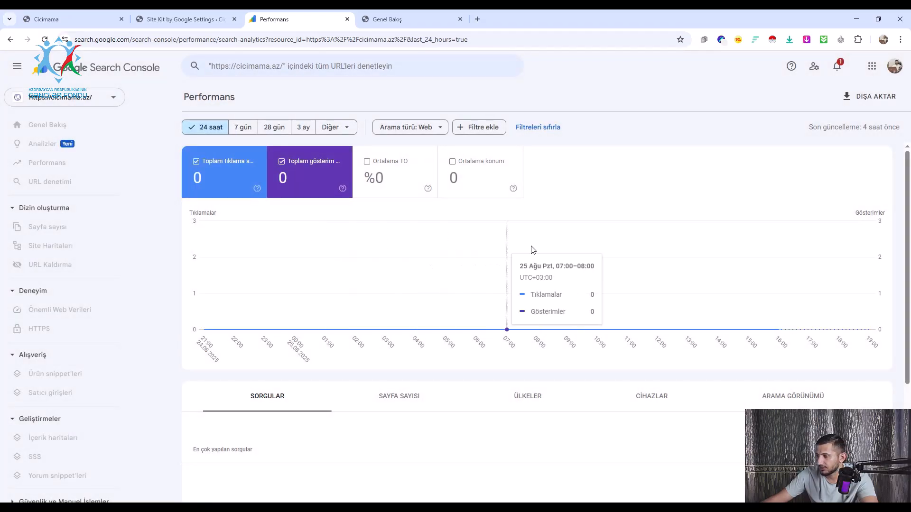
scroll(617, 251, "down", 3)
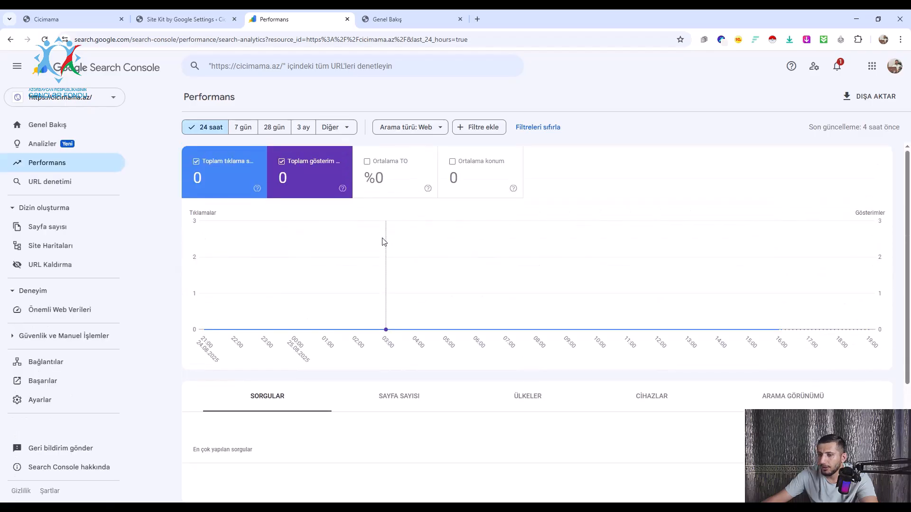